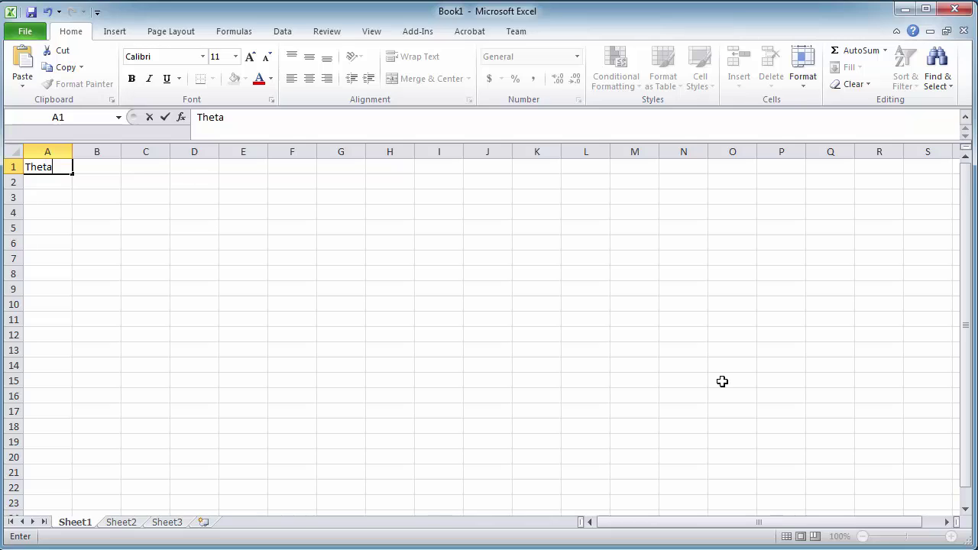
Label cells A1 and A2 as Theta 1 and Theta 2.
type("1")
key("Return")
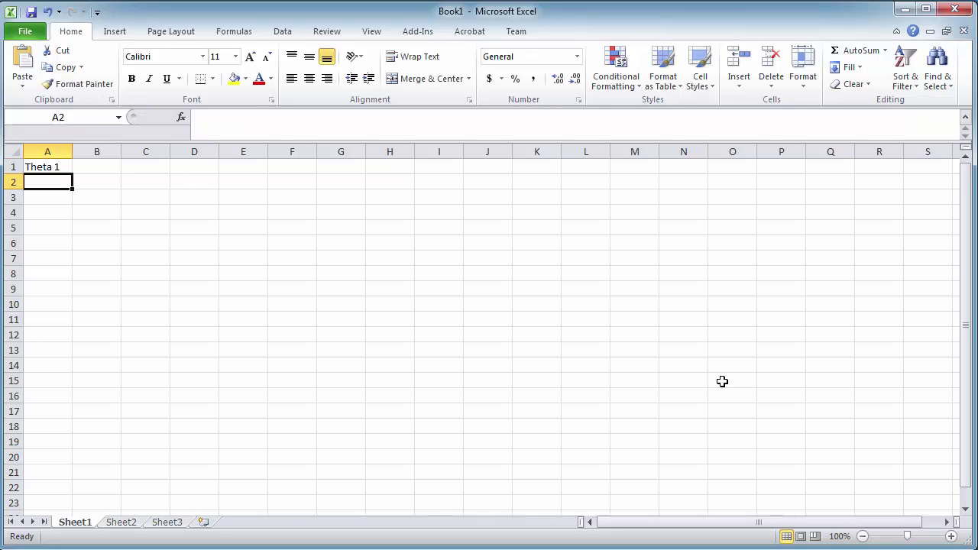
type("Theta 2")
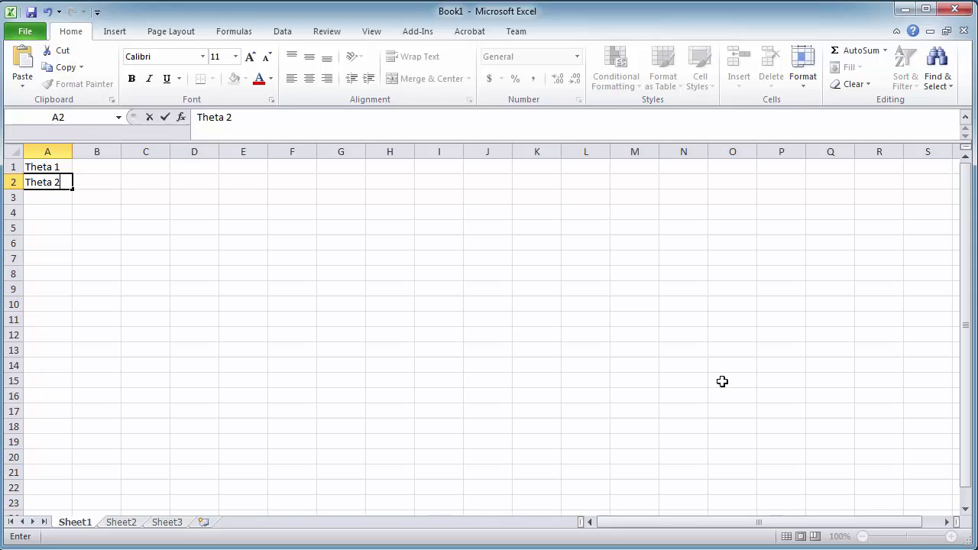
key("Return")
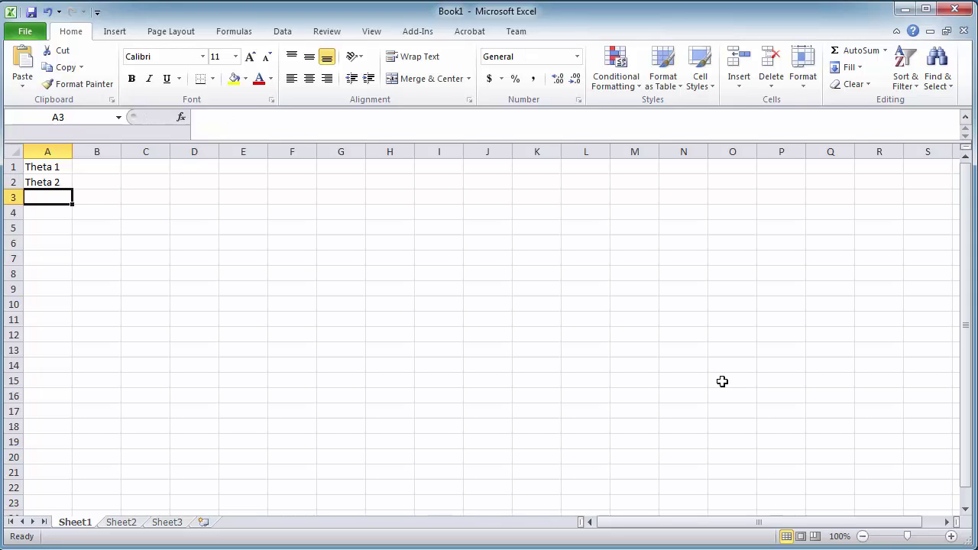
Enter the heading "Homogeneous Transformation Matrix" in cell A4, leaving row 3 blank below the theta labels.
key("Right")
key("Down")
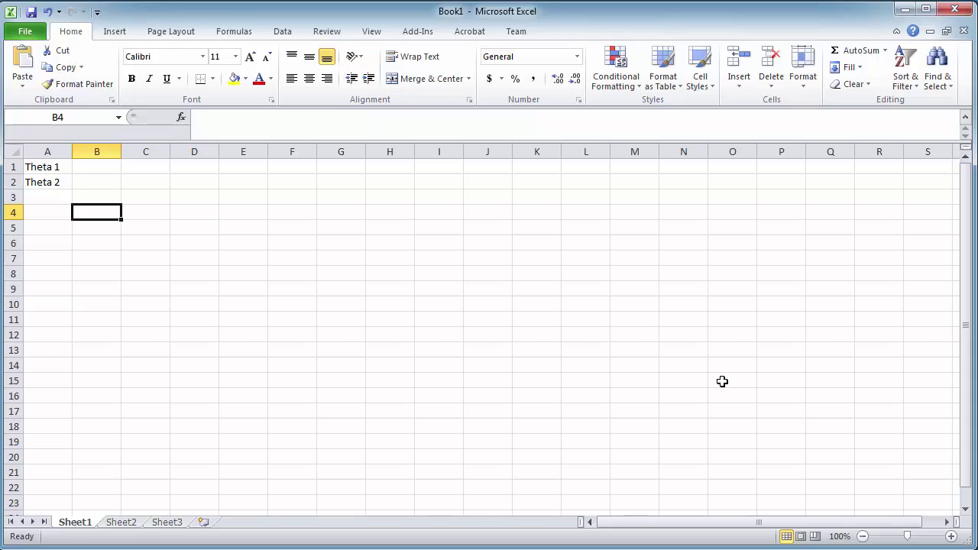
key("Left")
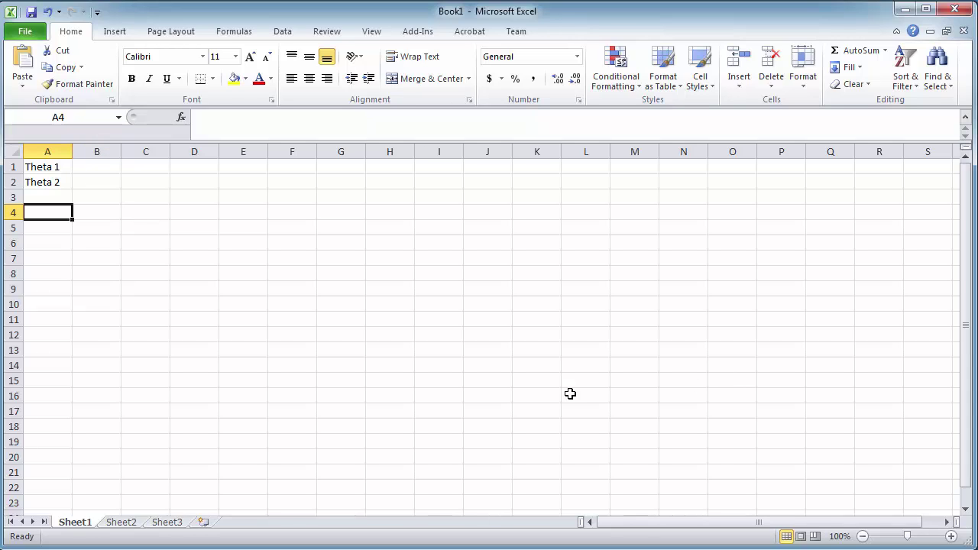
type("Homogeneous Transformation Matrix")
key("Return")
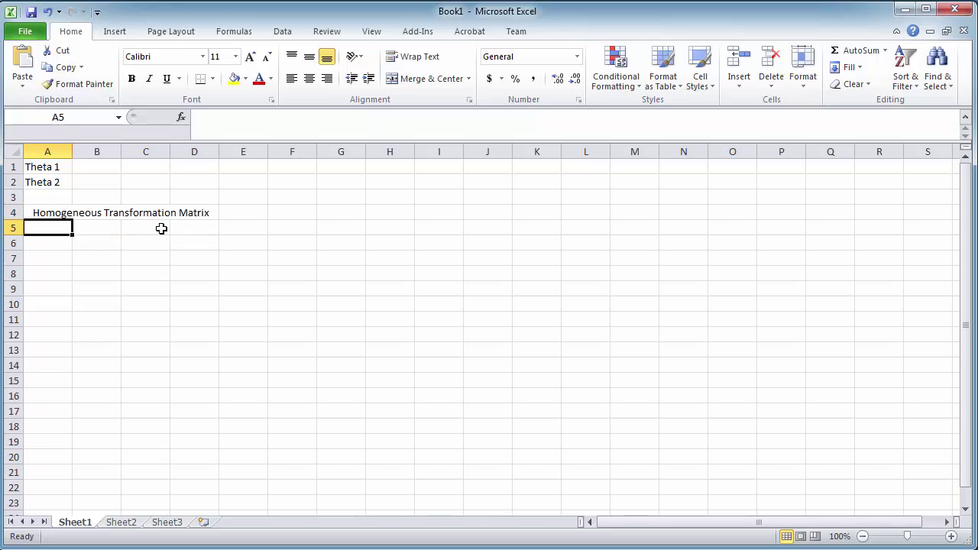
Fill the matrix's bottom row in cells A8 to D8 with 0, 0, 0 and 1.
left_click(64, 273)
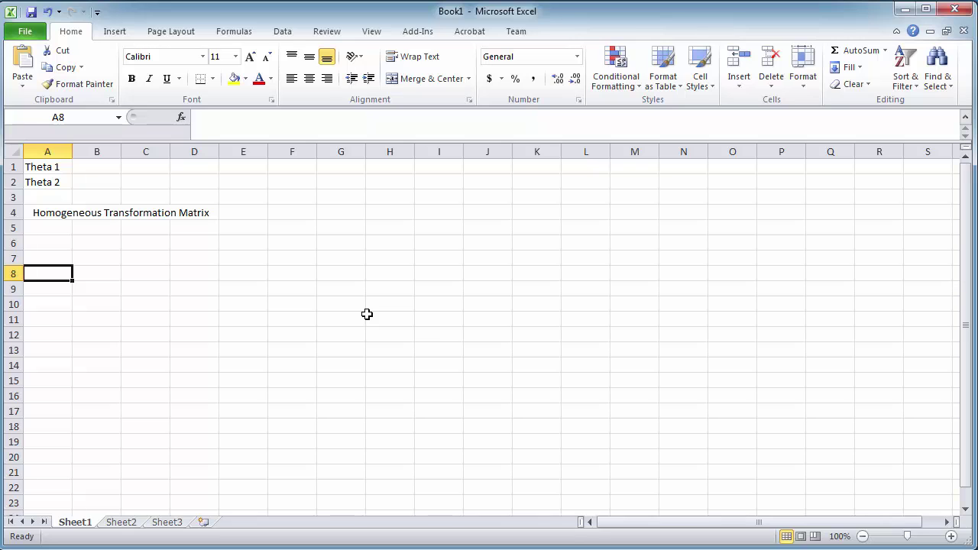
type("0")
key("Tab")
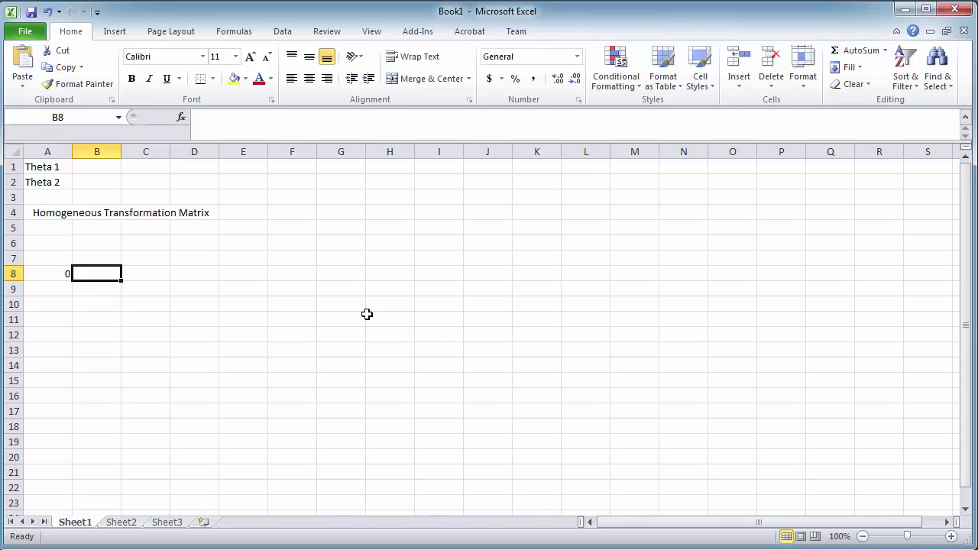
type("0")
key("Tab")
type("0")
key("Tab")
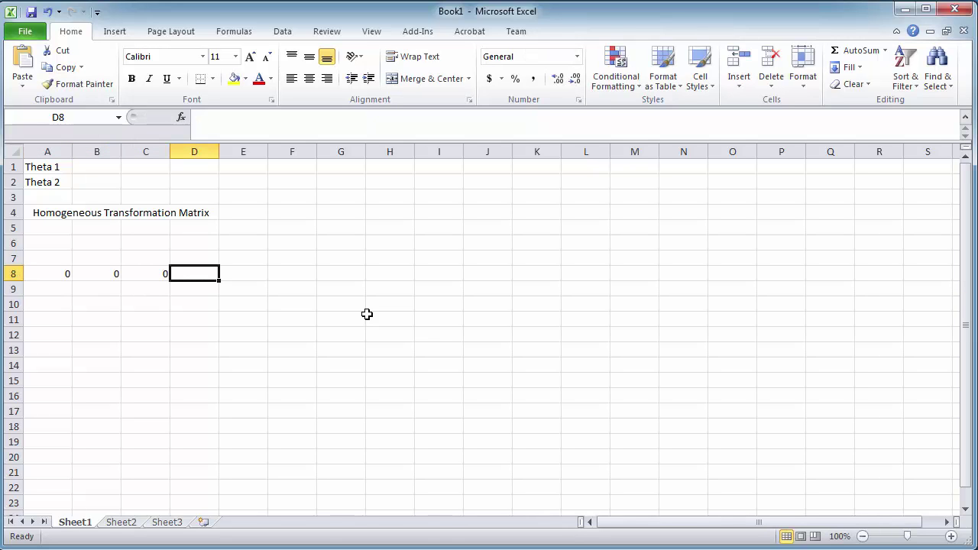
type("1")
key("Return")
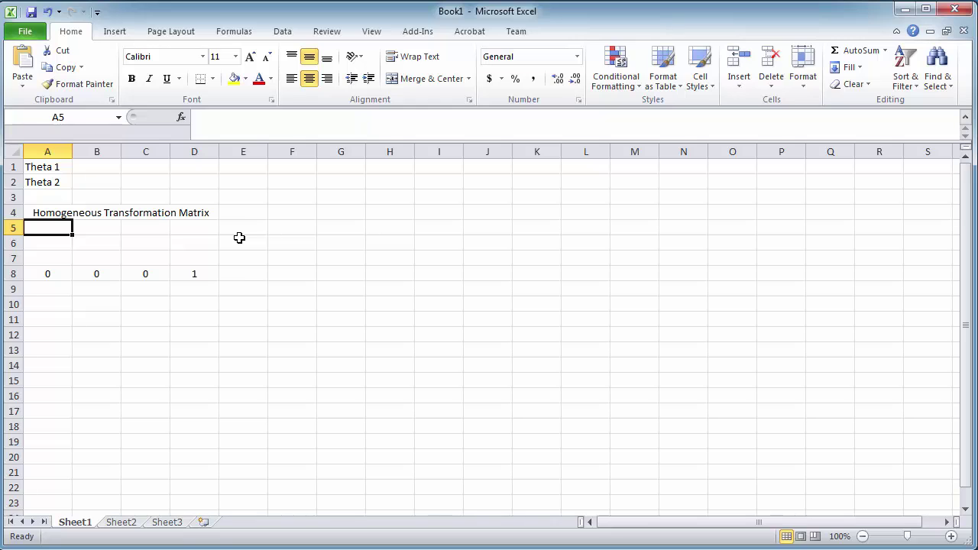
Insert a blank row above the Theta 1 row.
type("=")
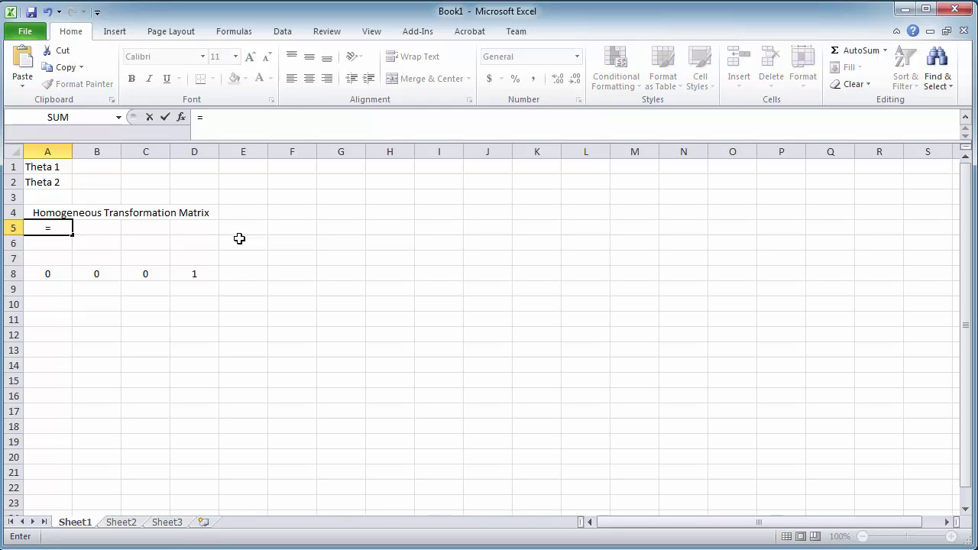
key("Escape")
left_click(9, 166)
right_click(9, 166)
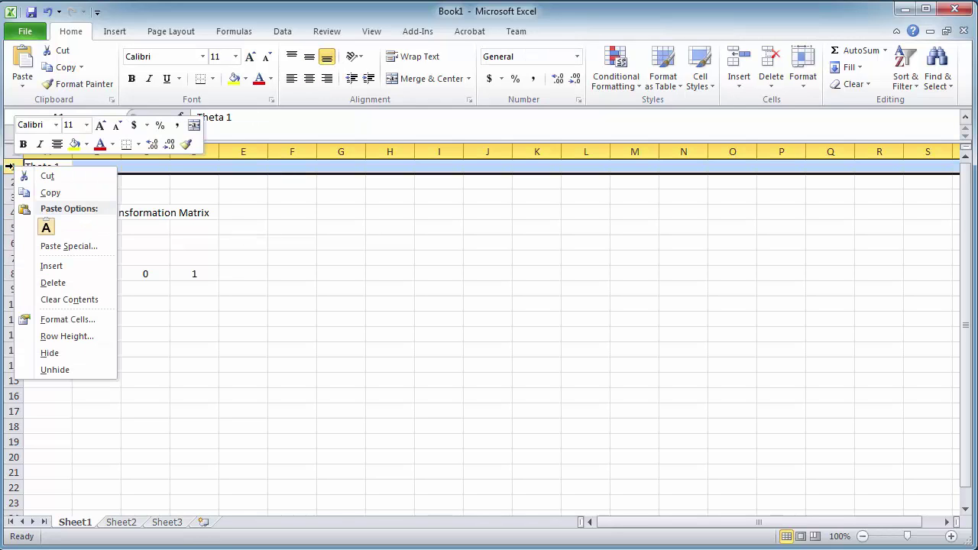
left_click(52, 266)
Add the column headers Degrees in B1 and Radians in C1.
left_click(118, 165)
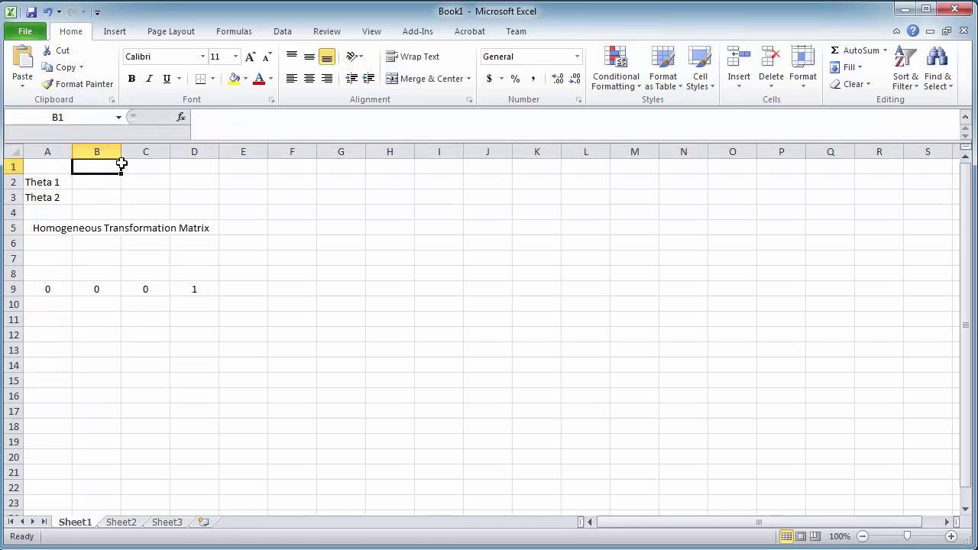
type("Degree")
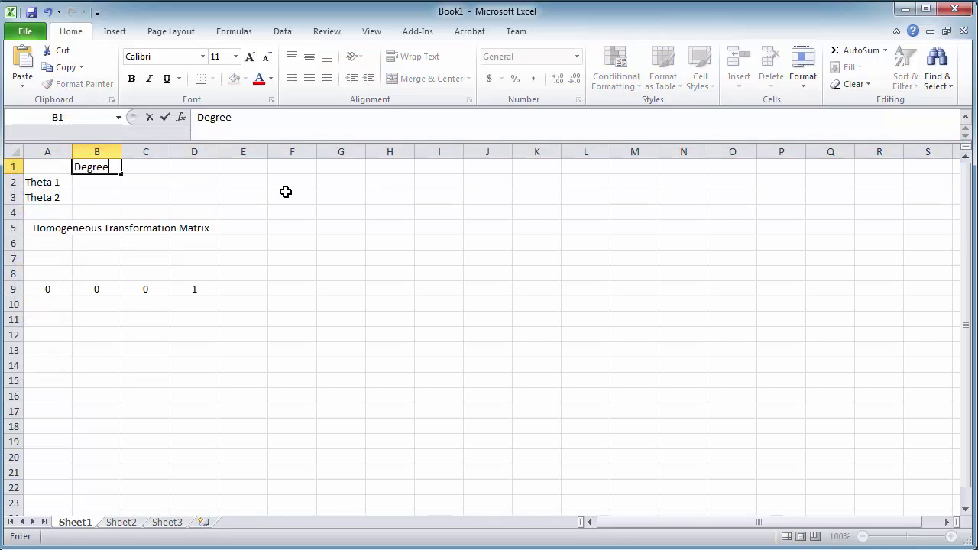
type("s")
key("Tab")
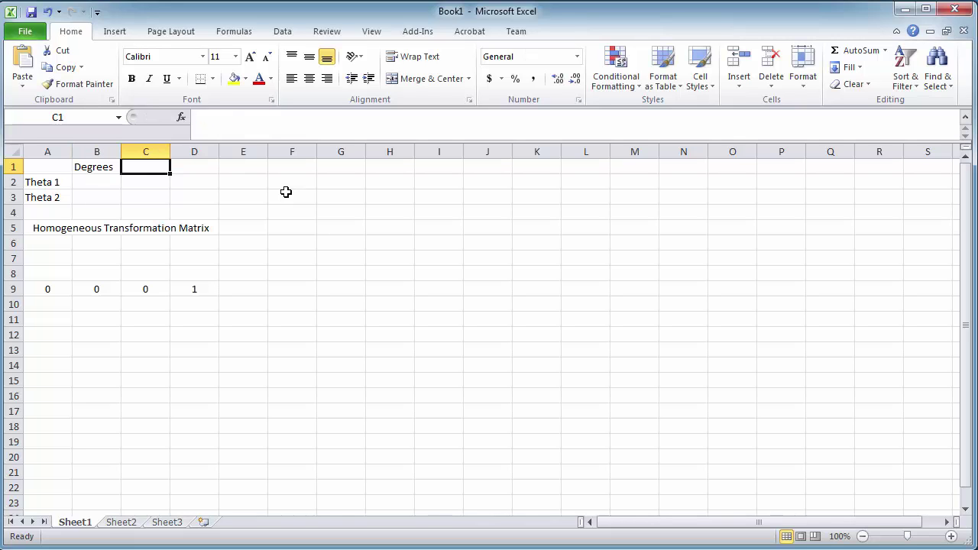
type("Rad")
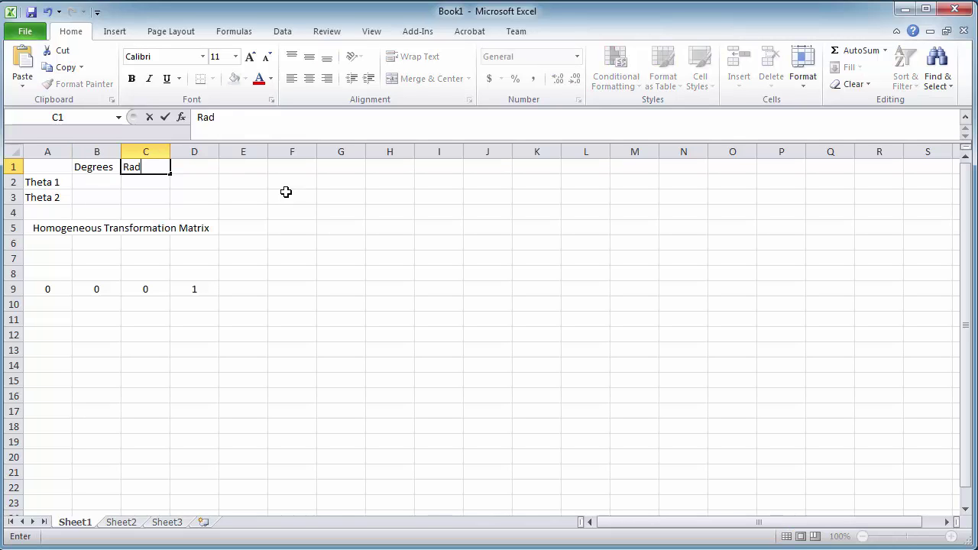
type("ians")
key("Return")
Convert Theta 1 to radians in C2 with the formula =radians(B2).
type("=")
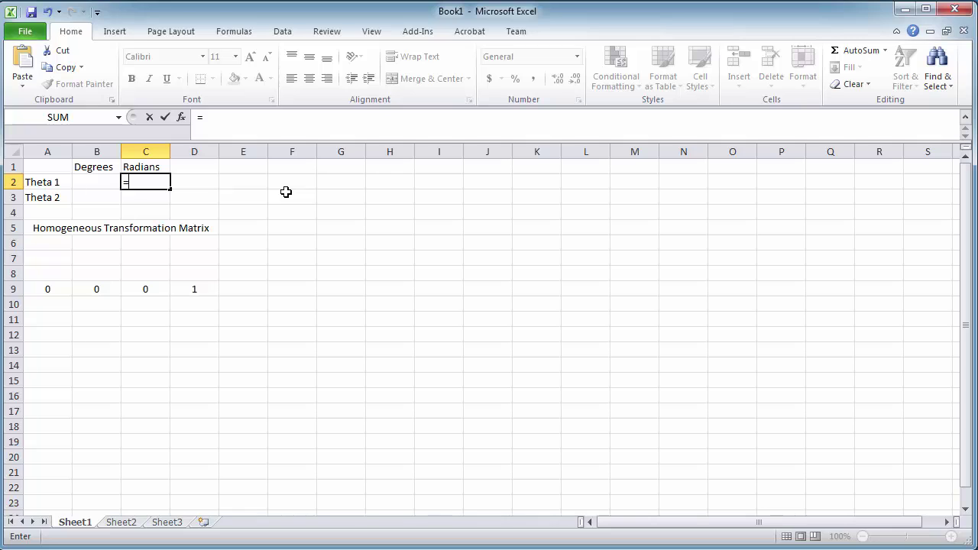
type("radian")
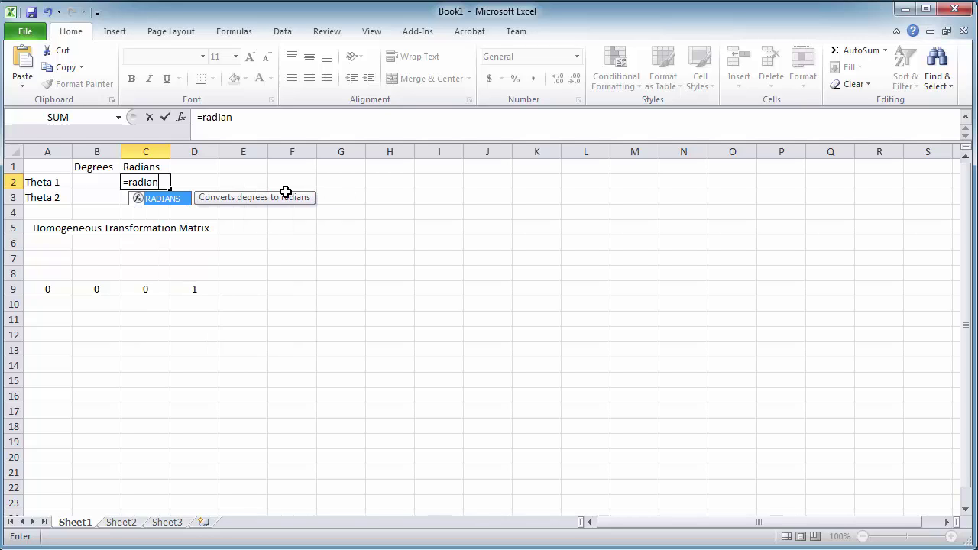
type("s(")
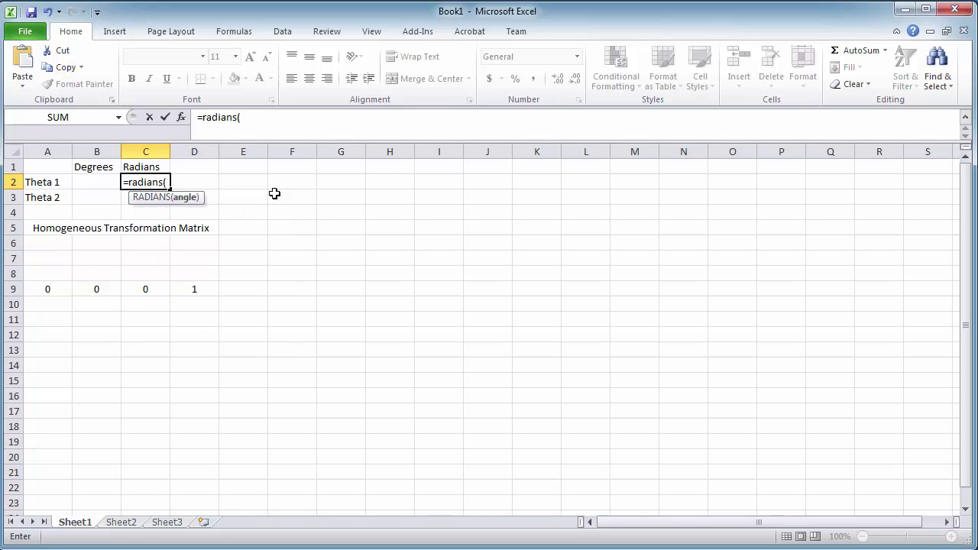
left_click(113, 181)
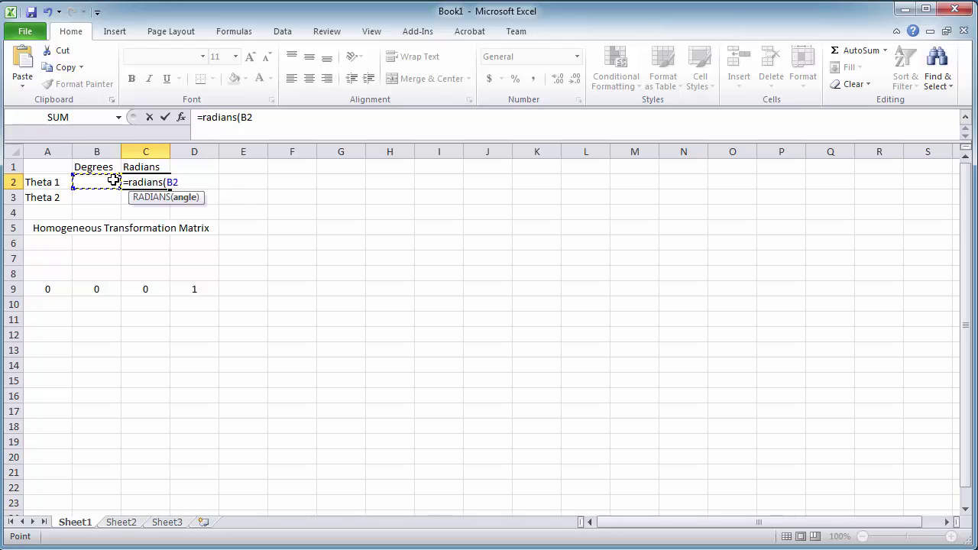
type(")")
key("Return")
Convert Theta 2 to radians in C3 with the formula =radians(B3).
type("=")
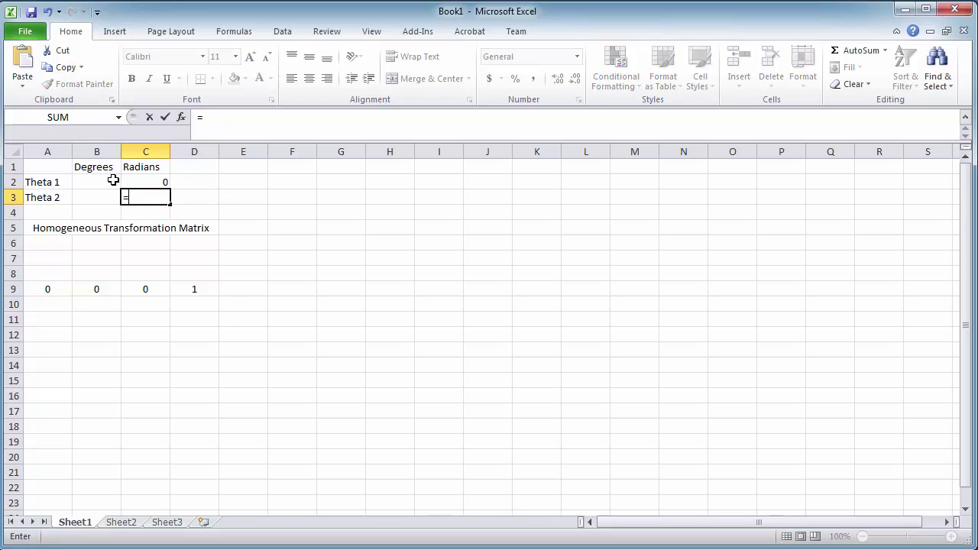
type("radians(")
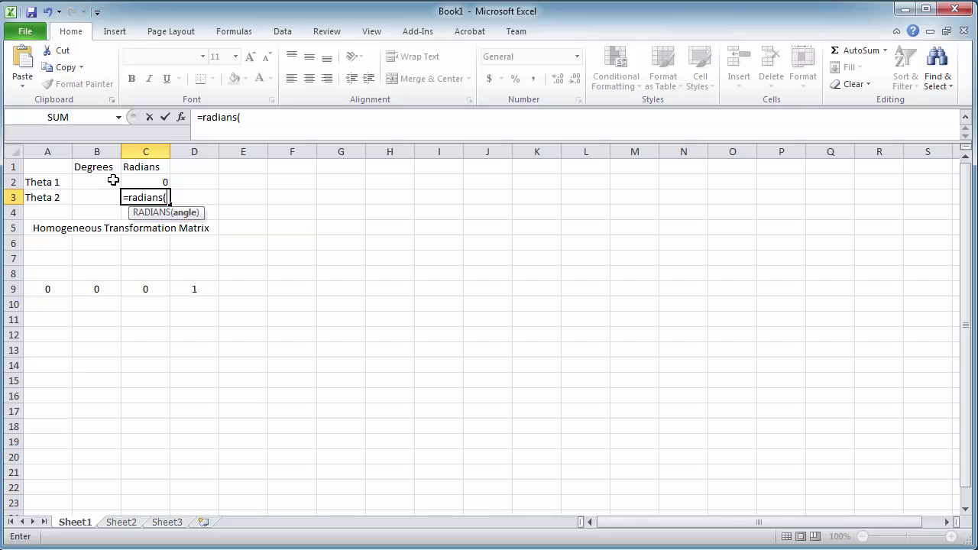
left_click(91, 194)
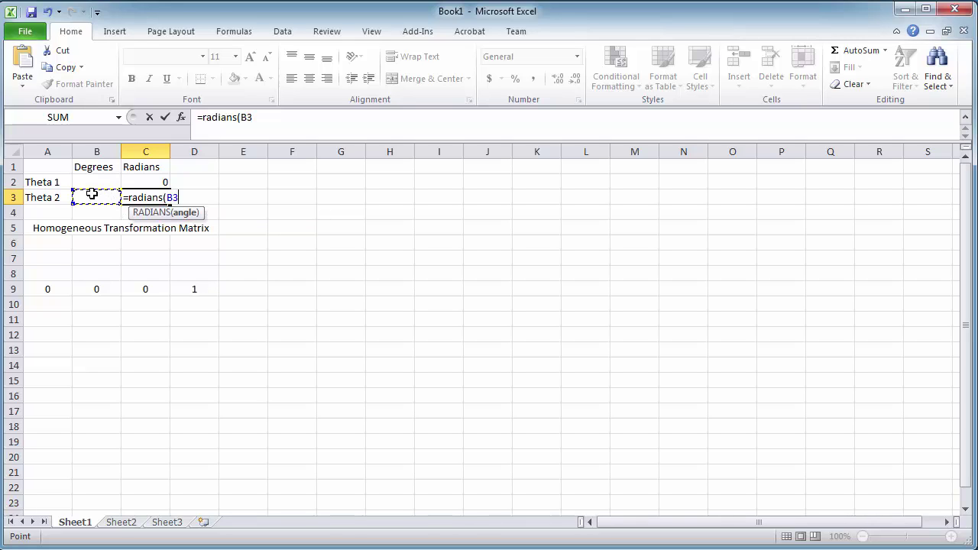
type(")")
key("Return")
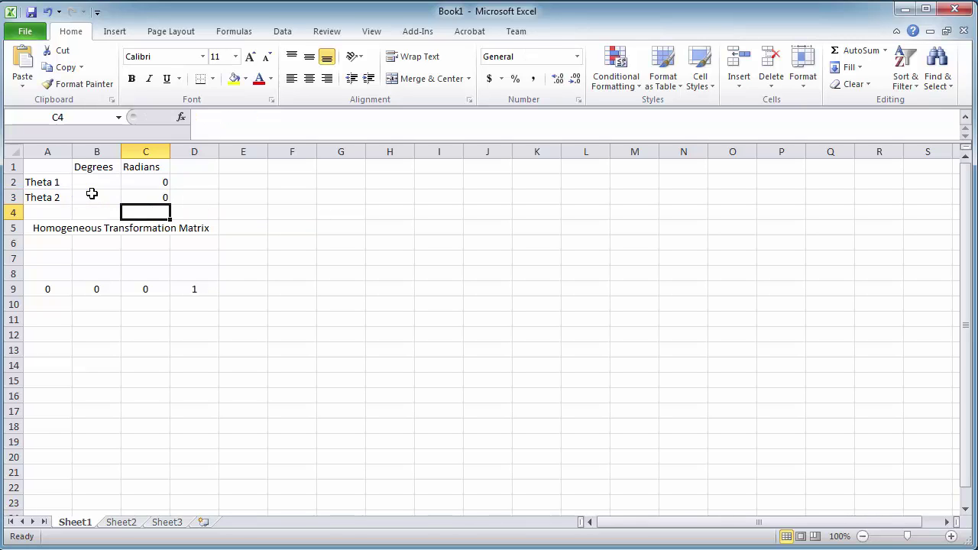
Enter the matrix's first element in A6 as =cos(C2)*cos(C3).
left_click(48, 245)
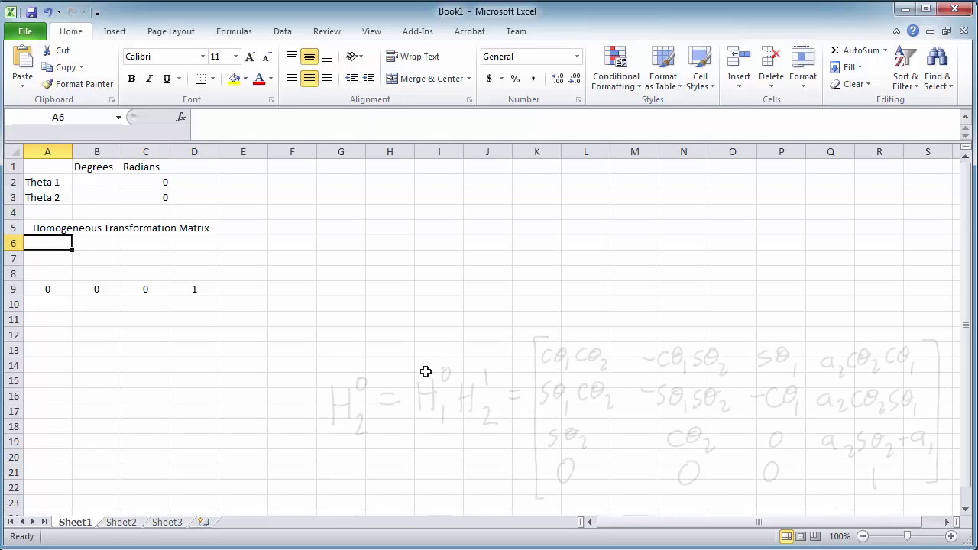
type("=")
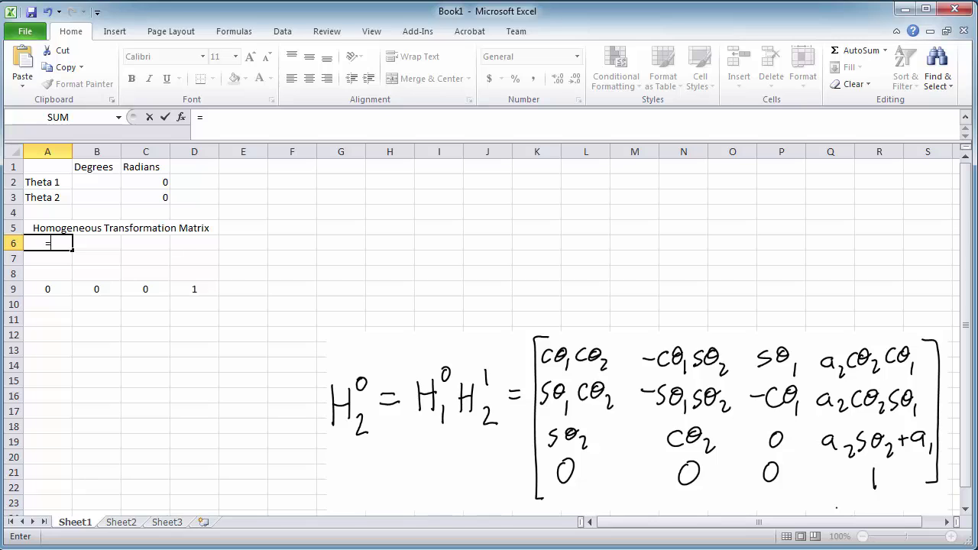
type("cos")
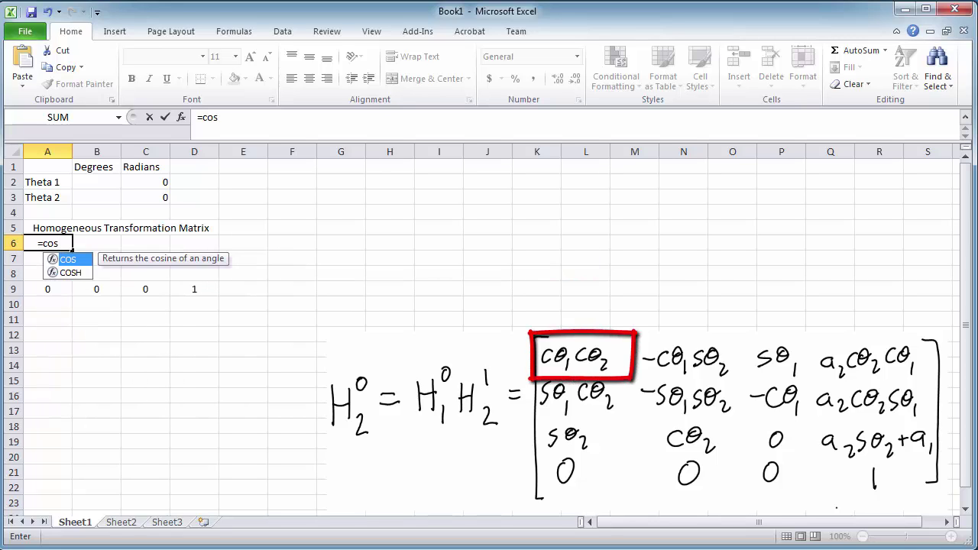
type("(")
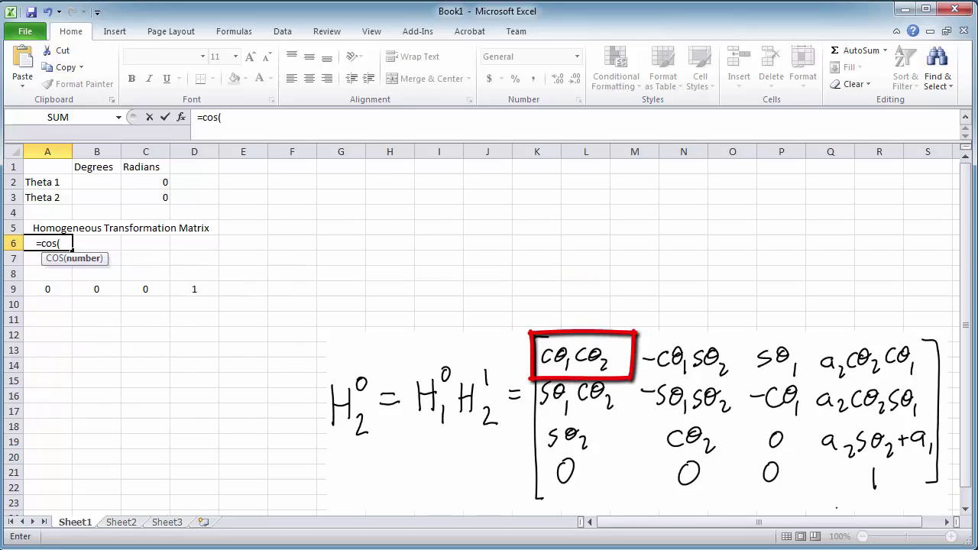
left_click(161, 182)
type(")*")
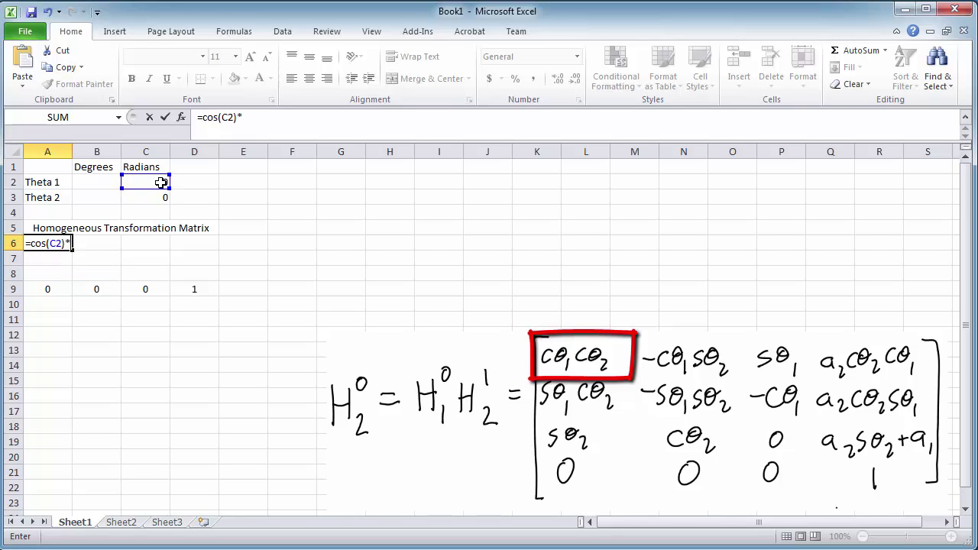
type("cos(")
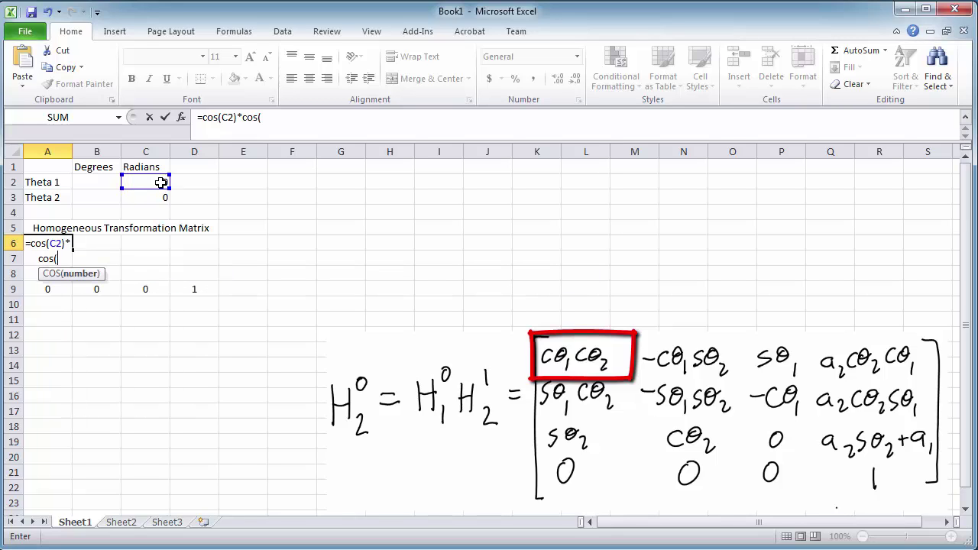
left_click(155, 199)
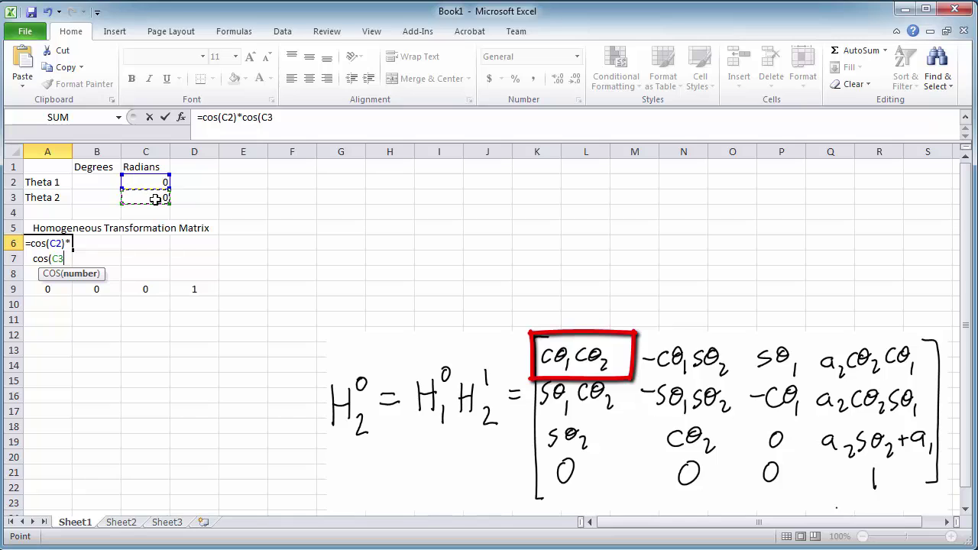
type(")")
key("Return")
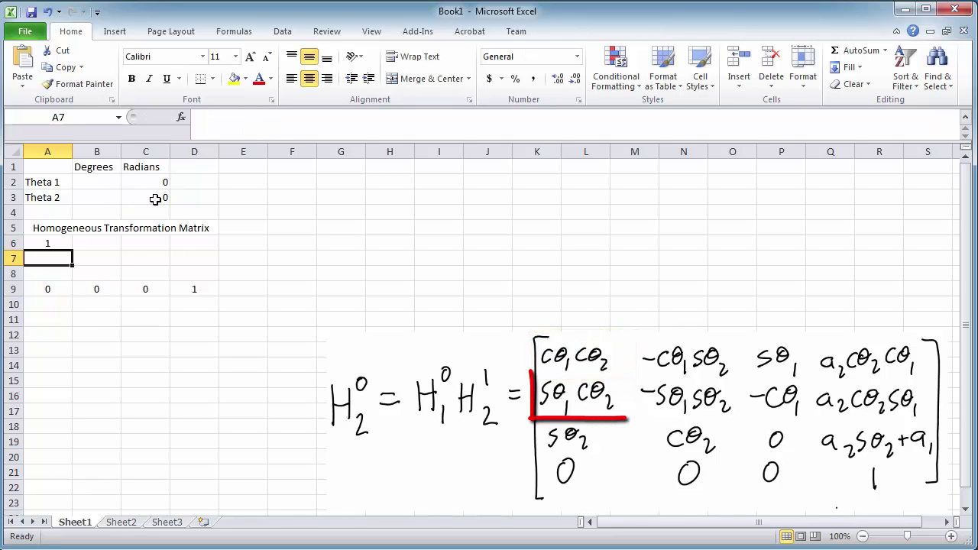
Enter the second-row, first-column matrix element in A7 with the formula =sin(C2)*cos(C4).
type("=")
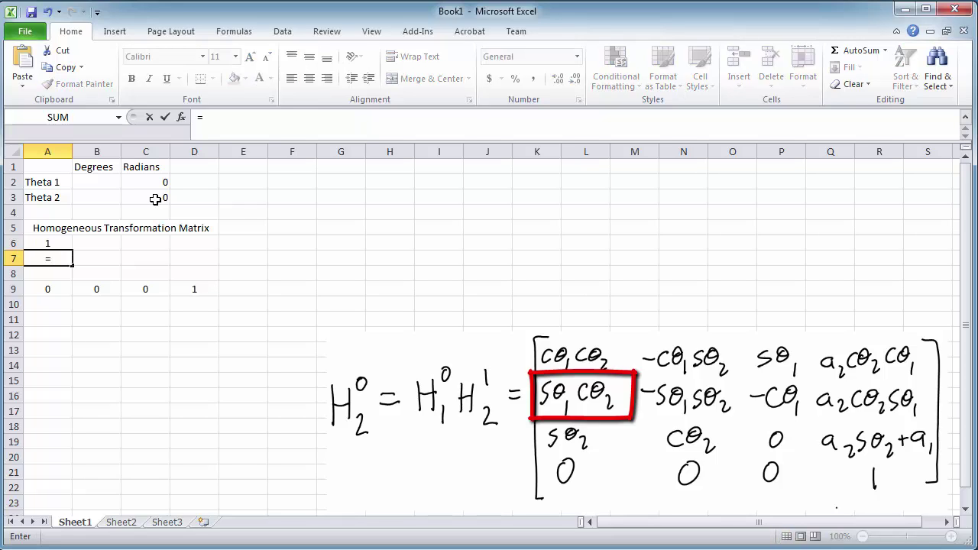
type("sin(")
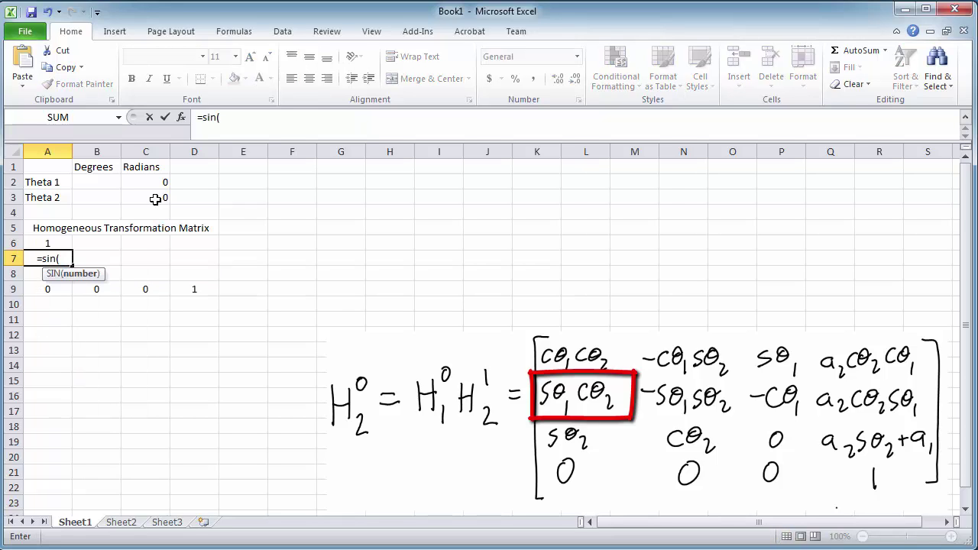
left_click(163, 184)
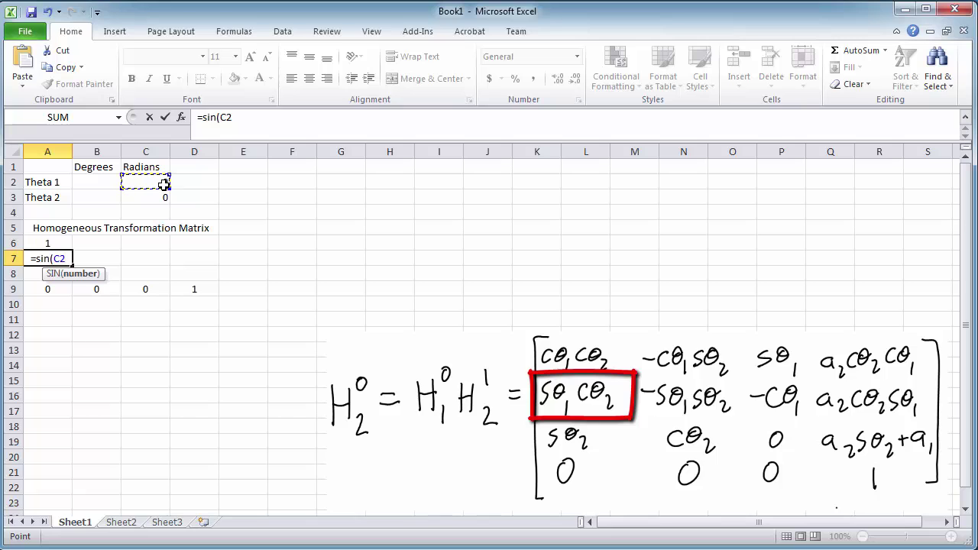
type(")")
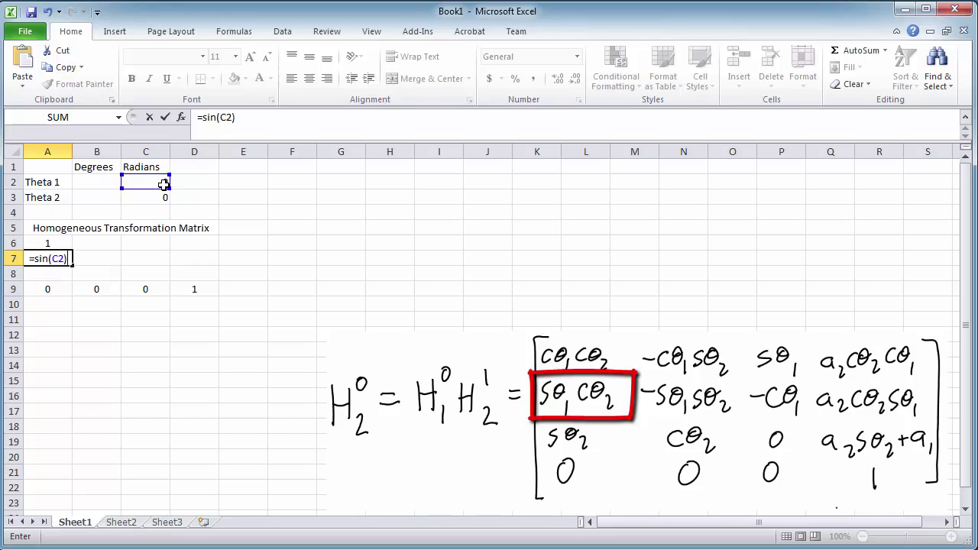
type("*cos")
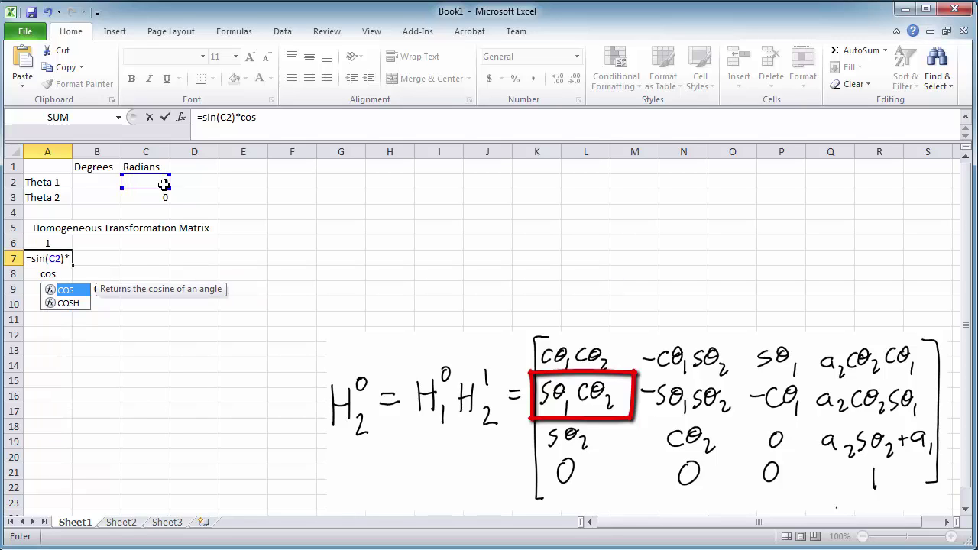
type("(")
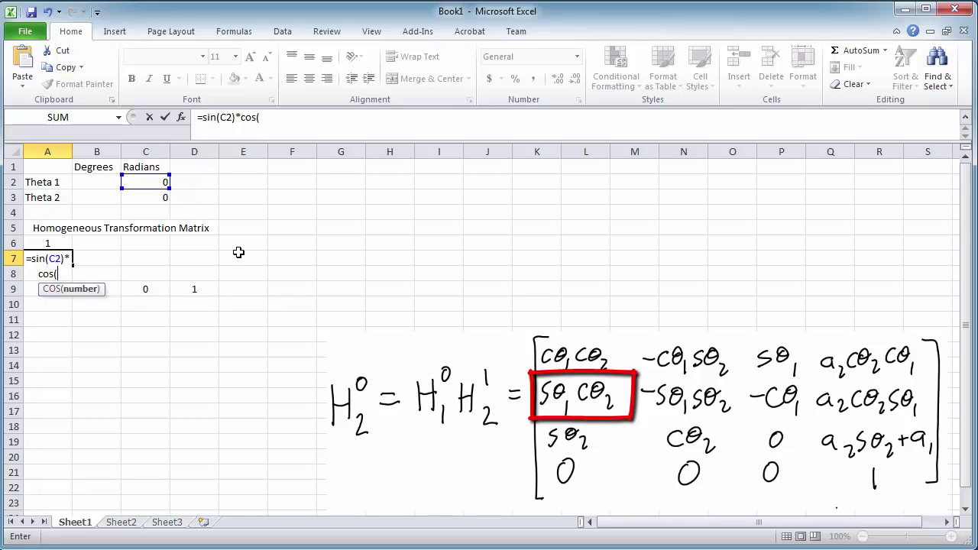
left_click(164, 211)
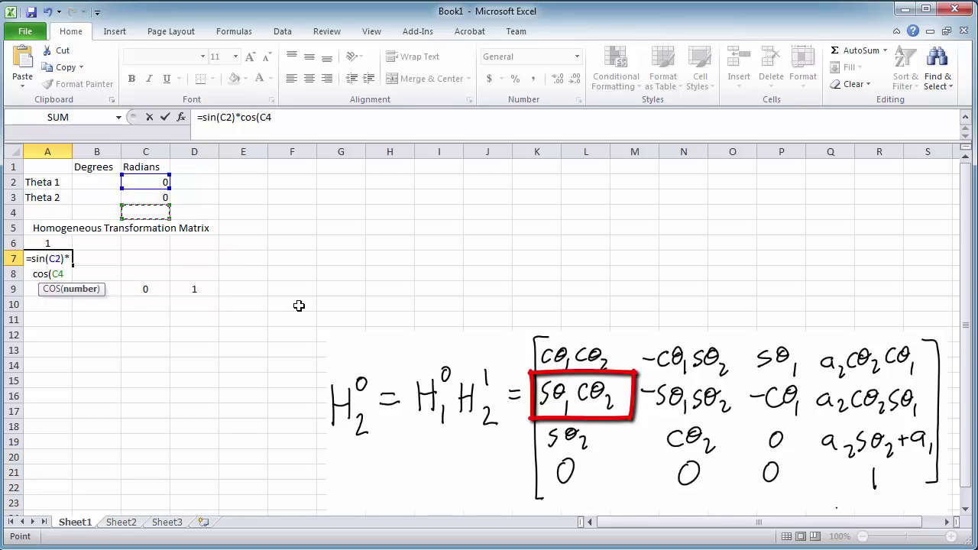
type(")")
key("Return")
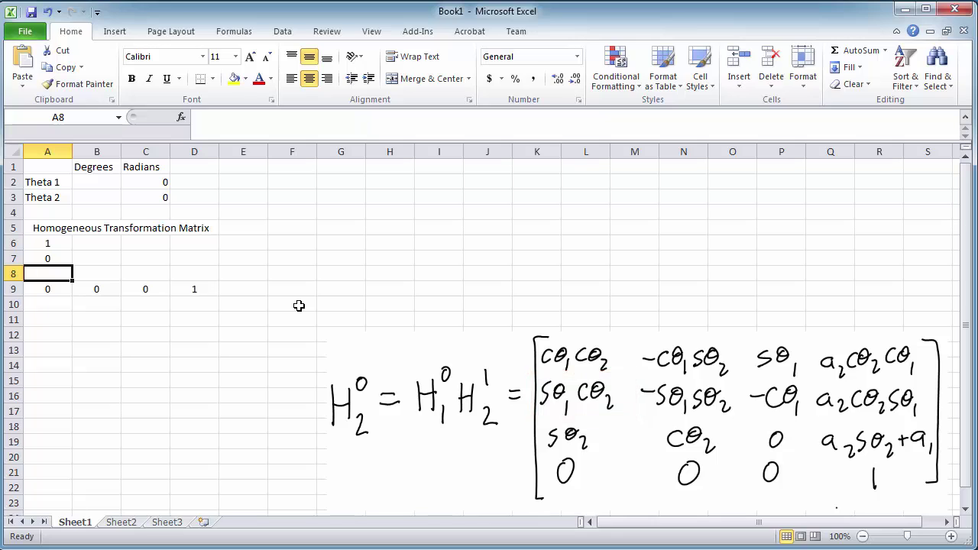
Enter the third-row, first-column matrix element in A8 as the sine of Theta 2, =sin(C3).
type("=sin(")
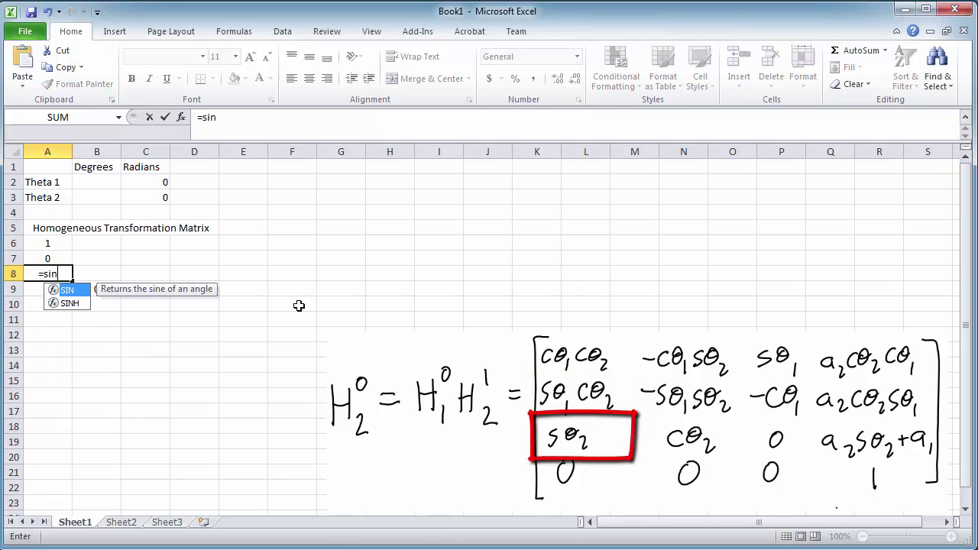
left_click(146, 198)
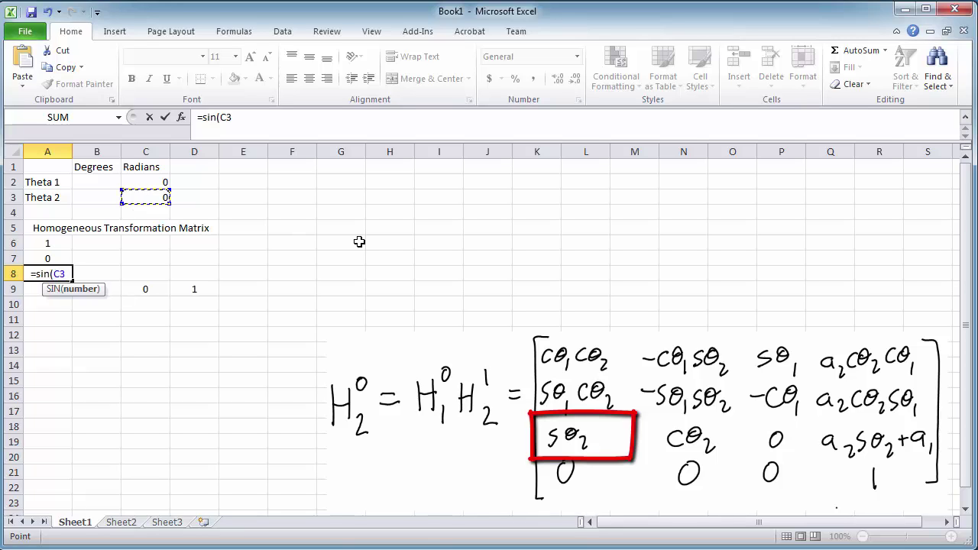
type(")")
key("Return")
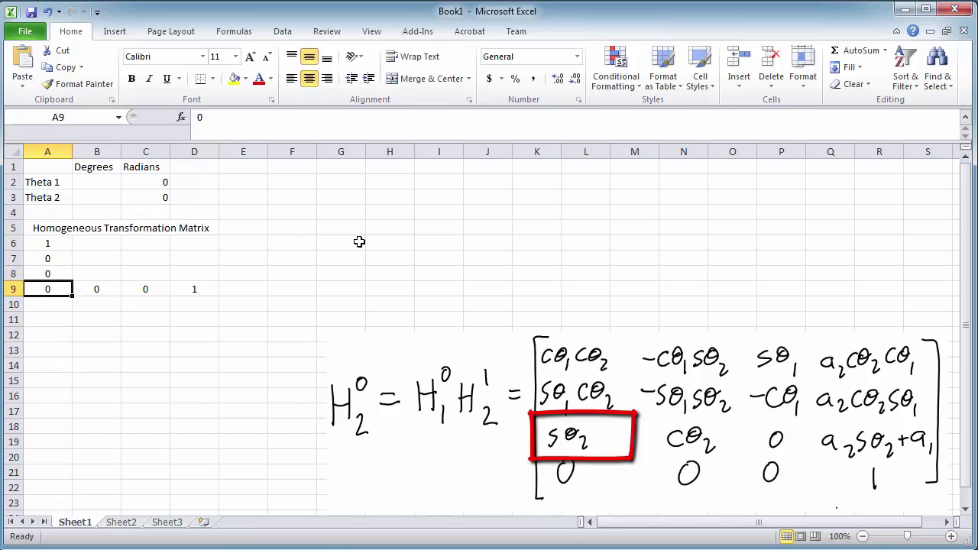
Enter 0 in C8 as the third-row element of the matrix's third column.
key("Right")
key("Up")
key("Up")
key("Up")
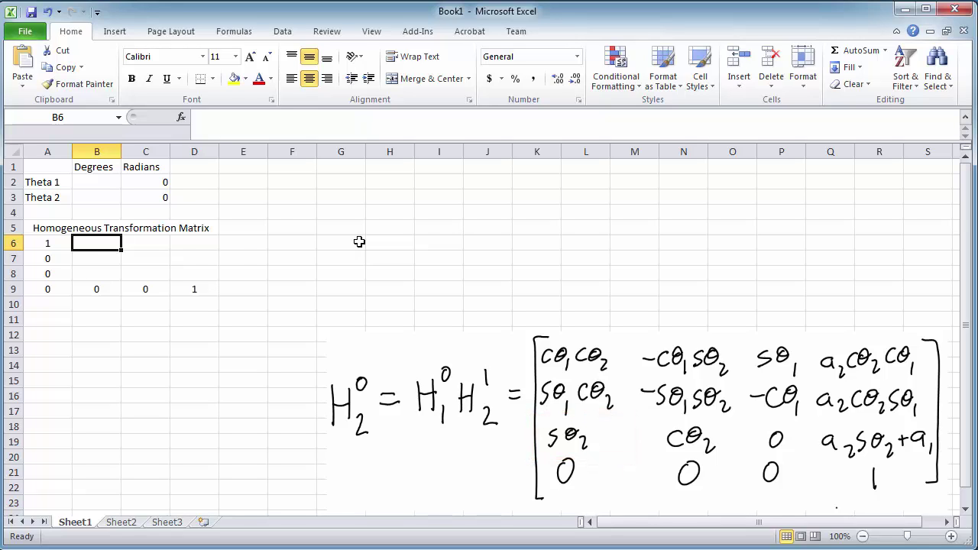
type("0")
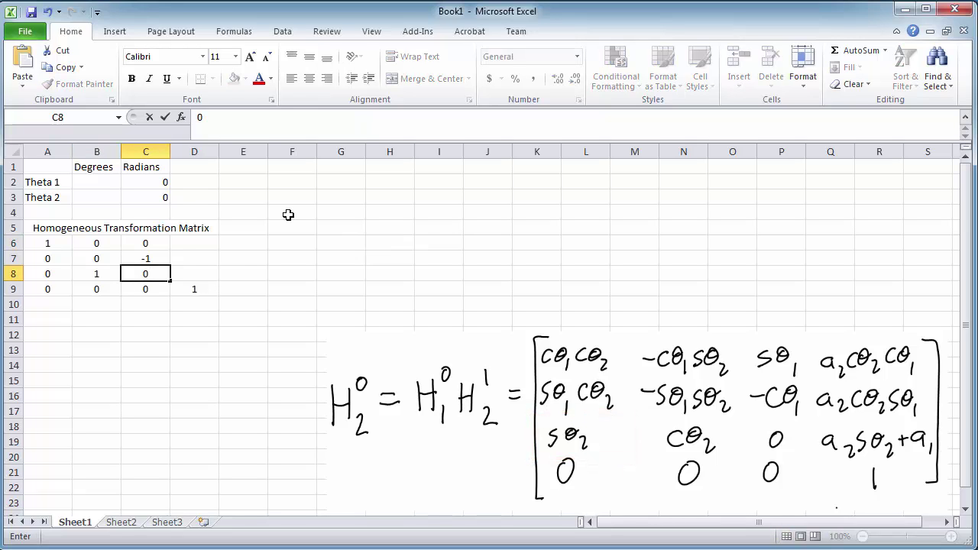
key("Right")
key("Up")
key("Up")
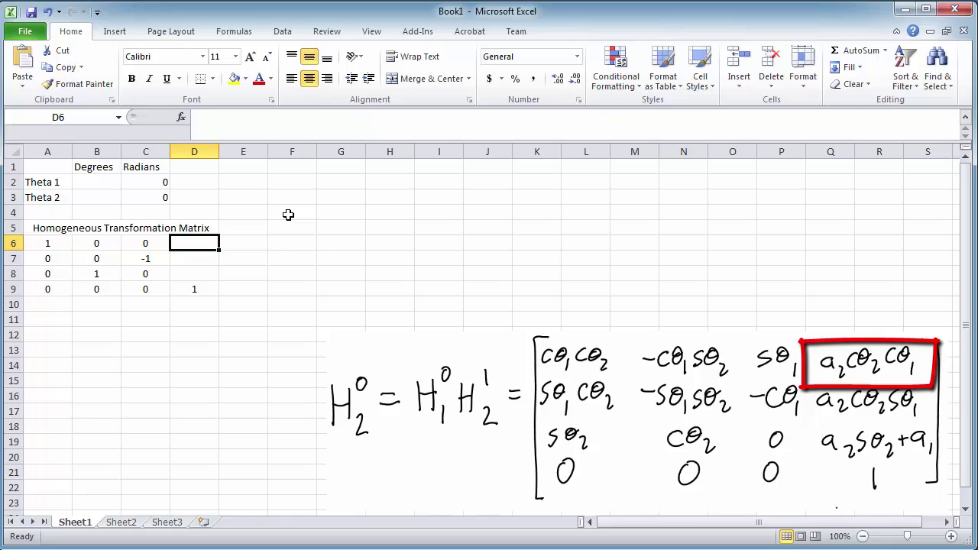
Add the label a2 in A4, below the Theta 2 label.
left_click(62, 208)
type("a2")
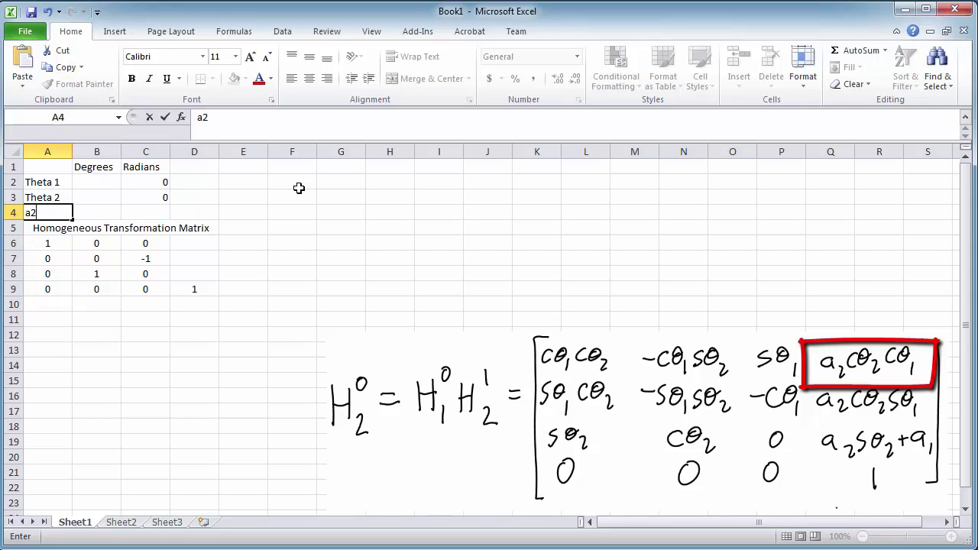
key("Tab")
key("Tab")
key("Tab")
key("Return")
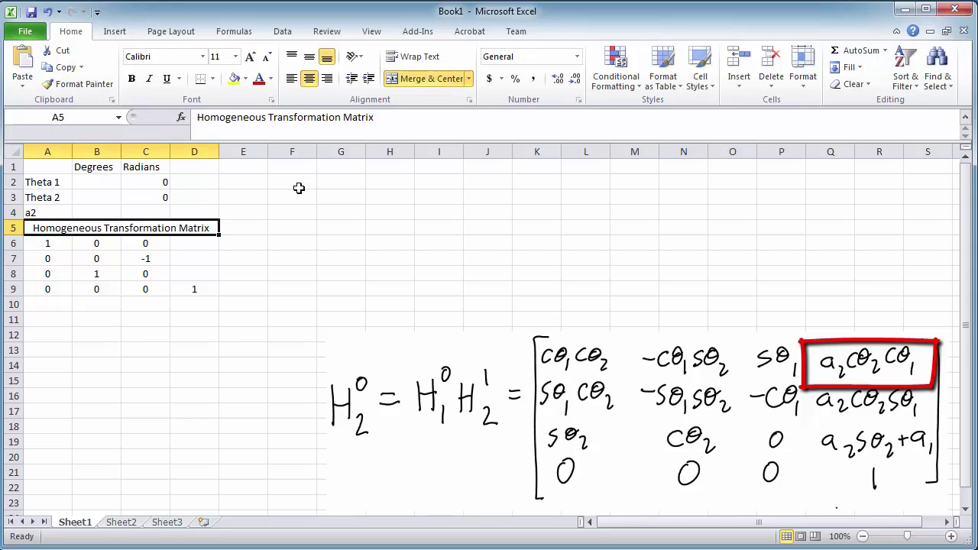
key("Return")
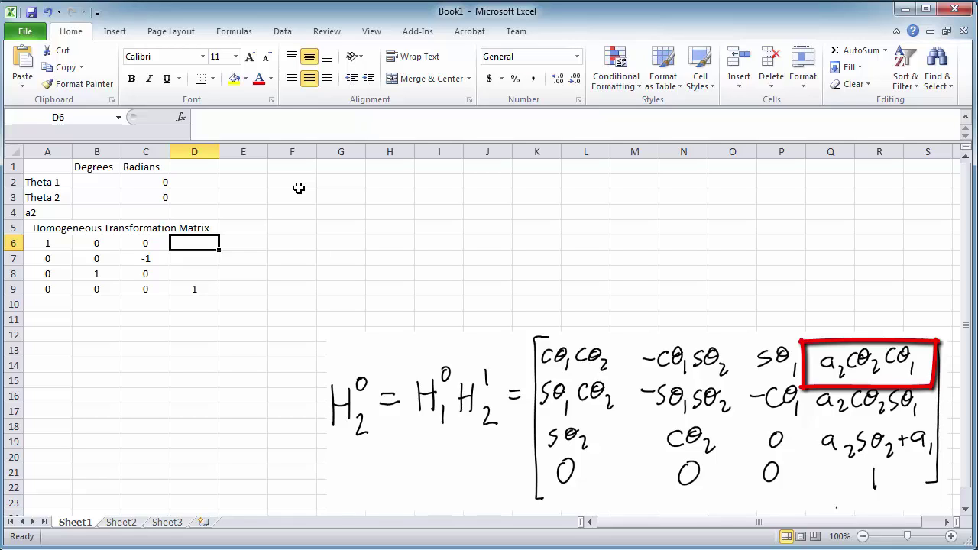
Enter the matrix's first-row, fourth-column element in D6 as B4 times the cosine of C3 times the cosine of Theta 1.
type("=")
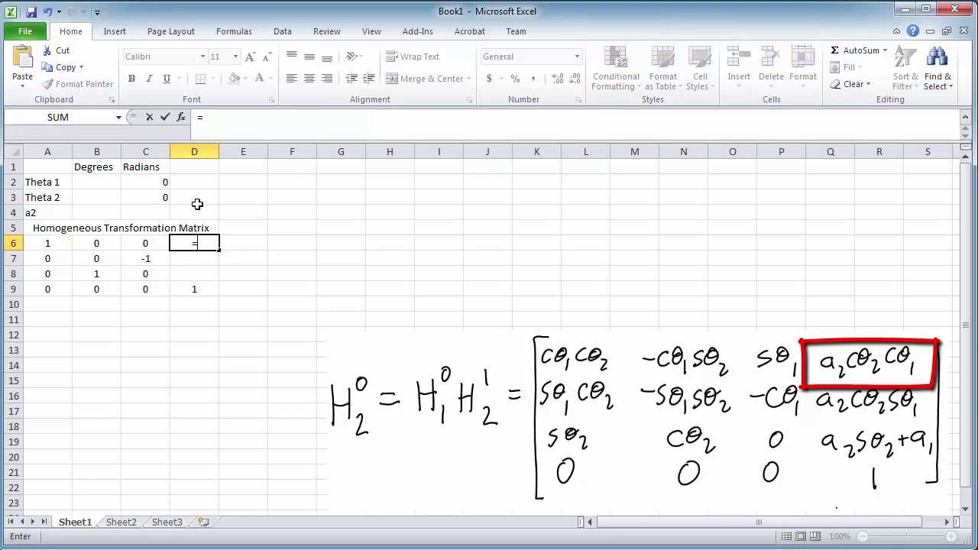
left_click(109, 210)
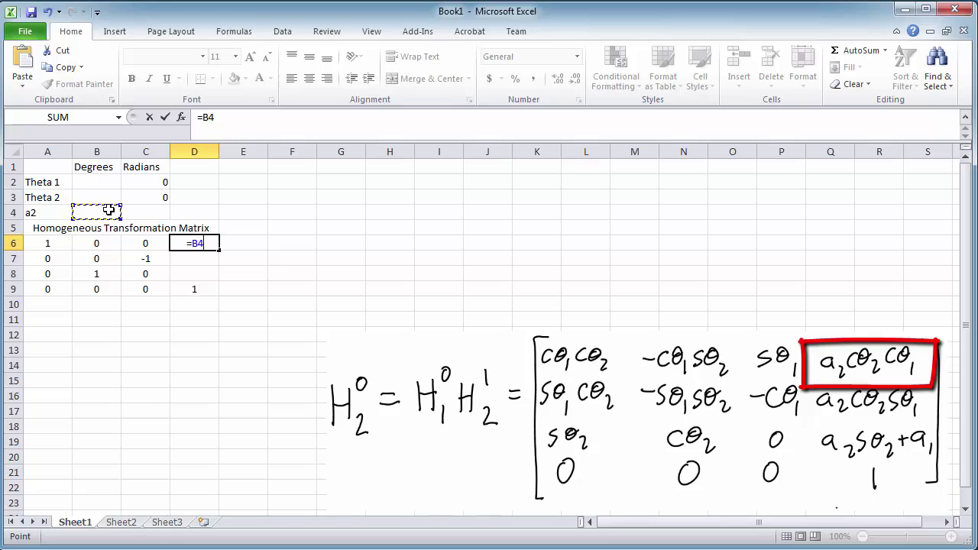
type("*cos(")
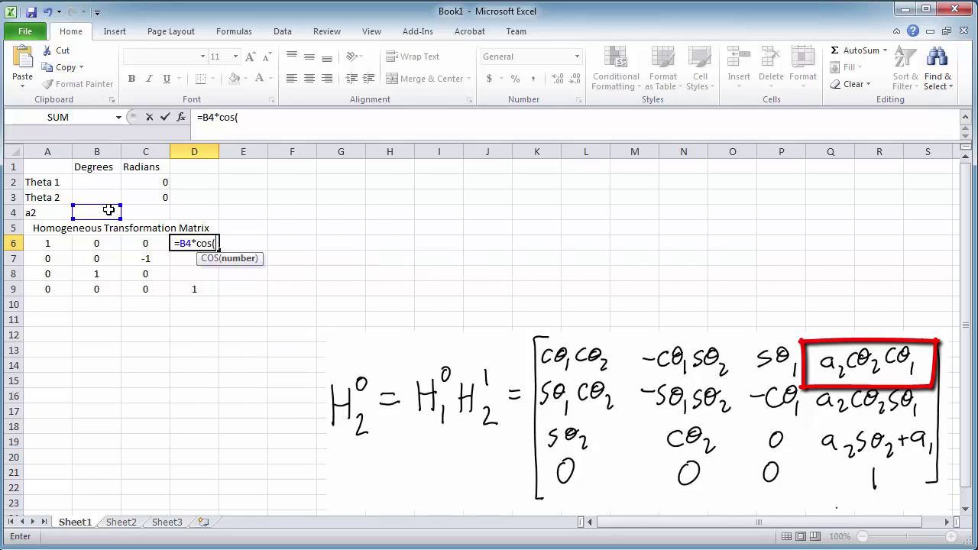
left_click(149, 194)
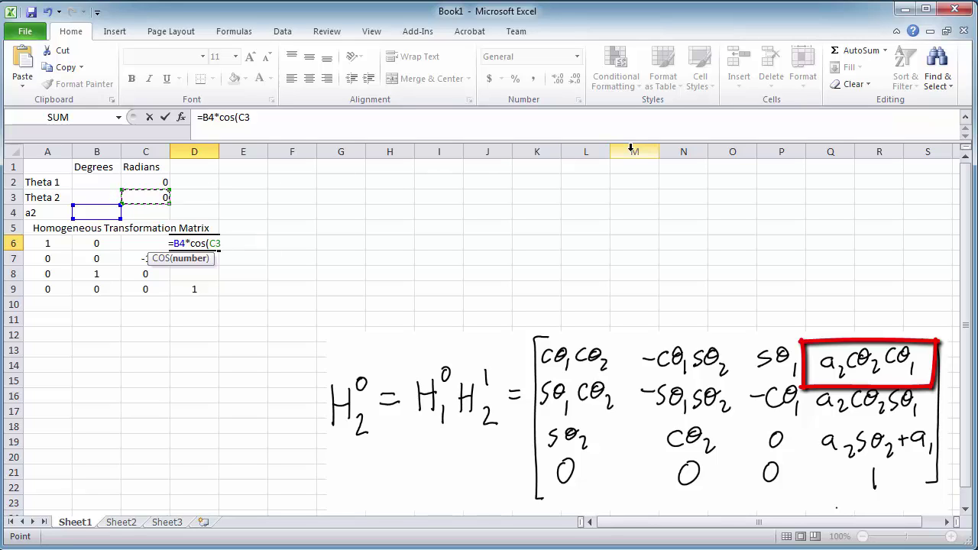
type(")*cos(")
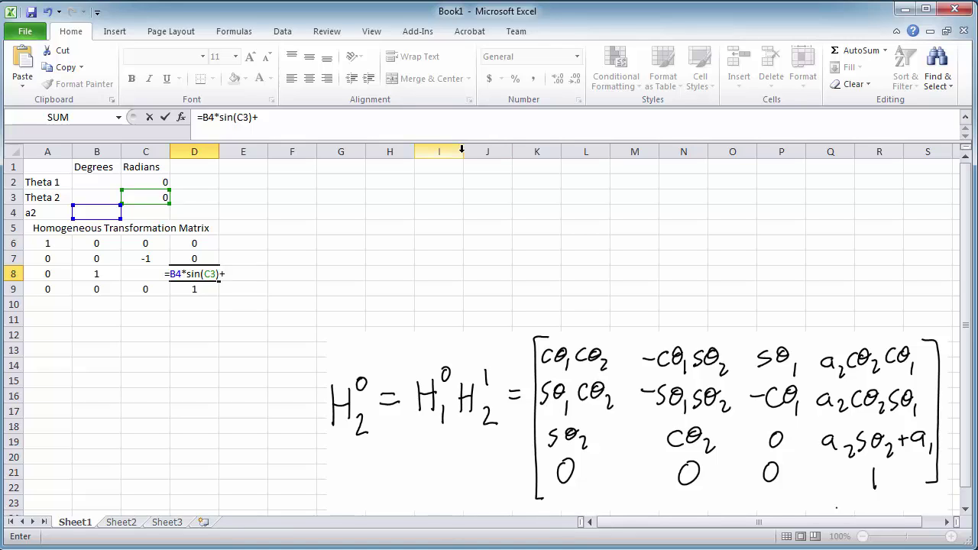
Remove the trailing plus sign and complete the third-row element in D8 as =B4*sin(C3).
key("BackSpace")
key("Return")
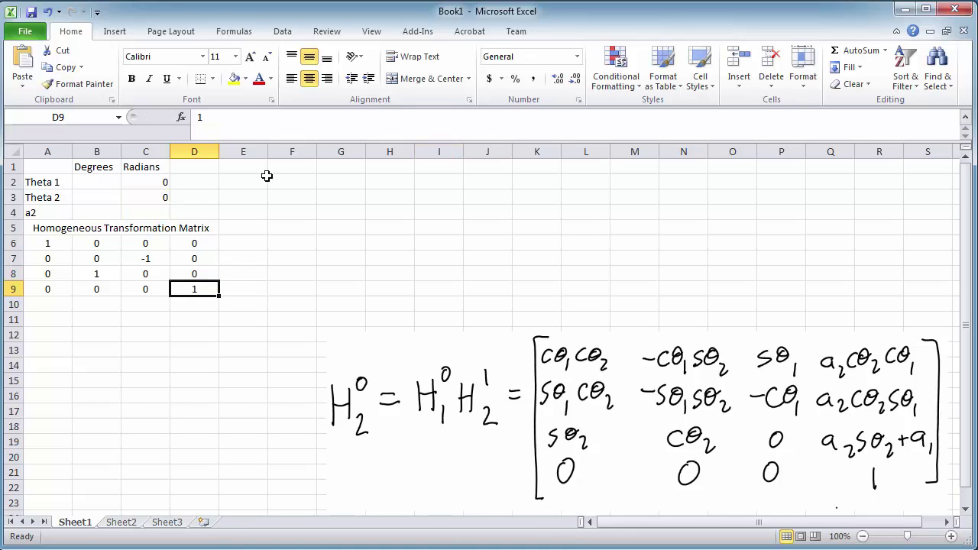
Insert a row above the Homogeneous Transformation Matrix title and label its first cell, A5, a1.
left_click(12, 228)
right_click(12, 229)
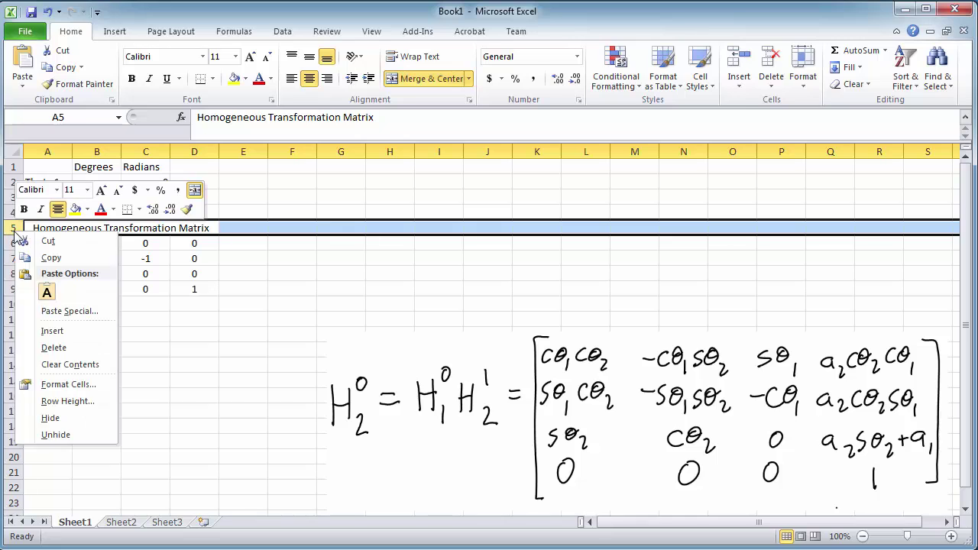
left_click(65, 330)
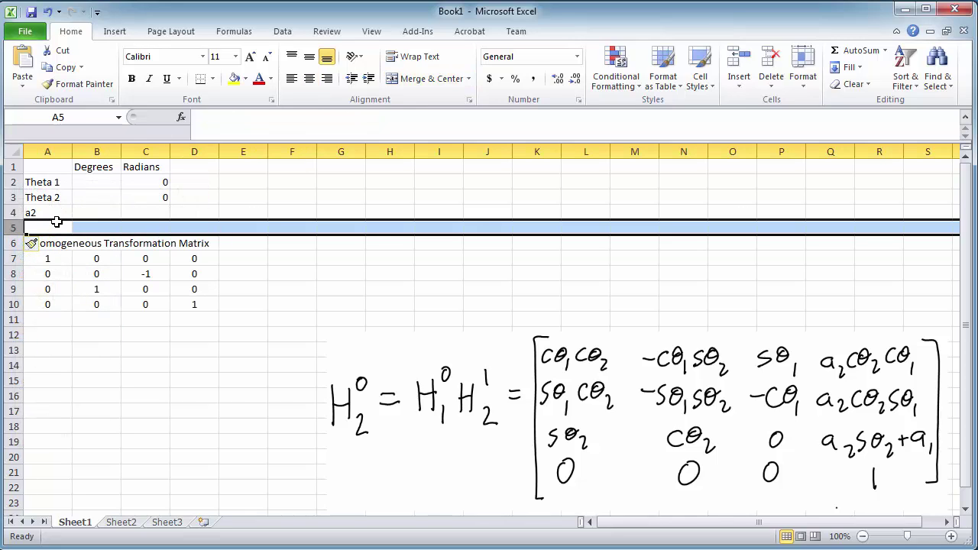
left_click(55, 224)
type("a1")
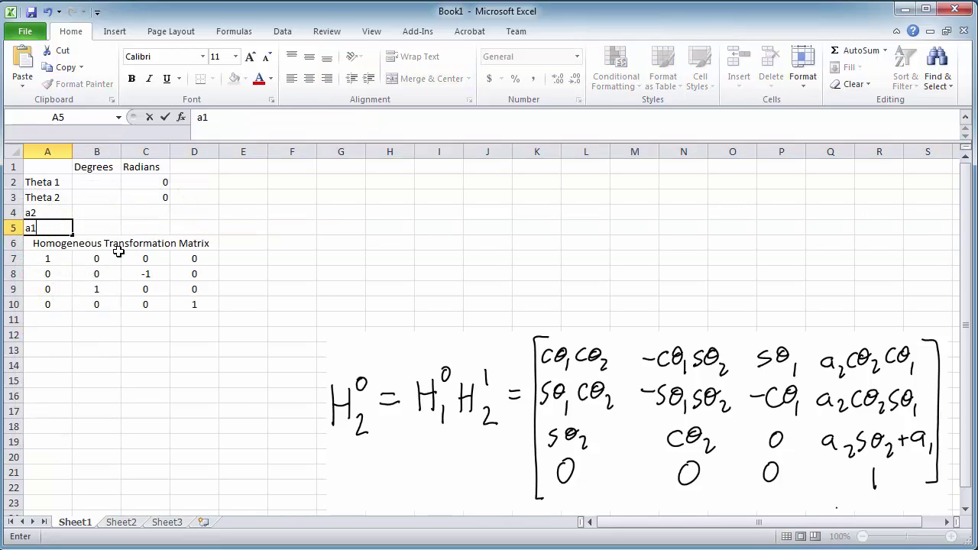
key("Return")
key("Down")
key("Down")
key("Down")
key("Down")
key("Right")
key("Right")
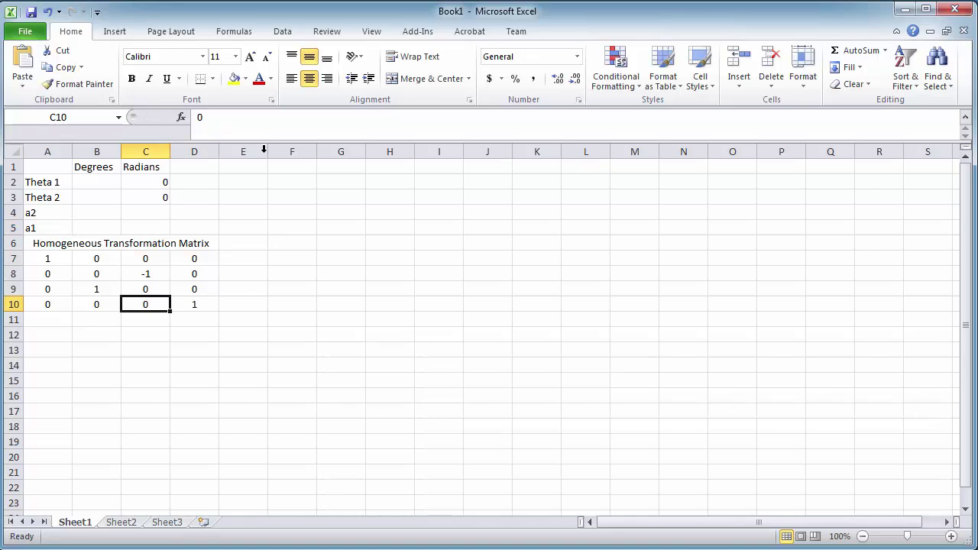
Add the unit inches for a2 in D4 and for a1 in D5.
key("Up")
key("Left")
key("Up")
key("Up")
key("Up")
key("Up")
key("Right")
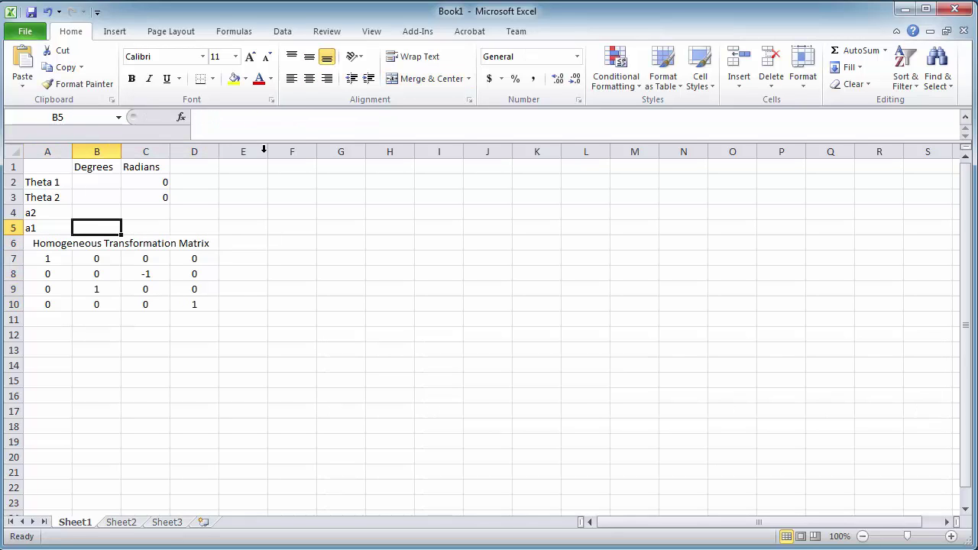
key("Up")
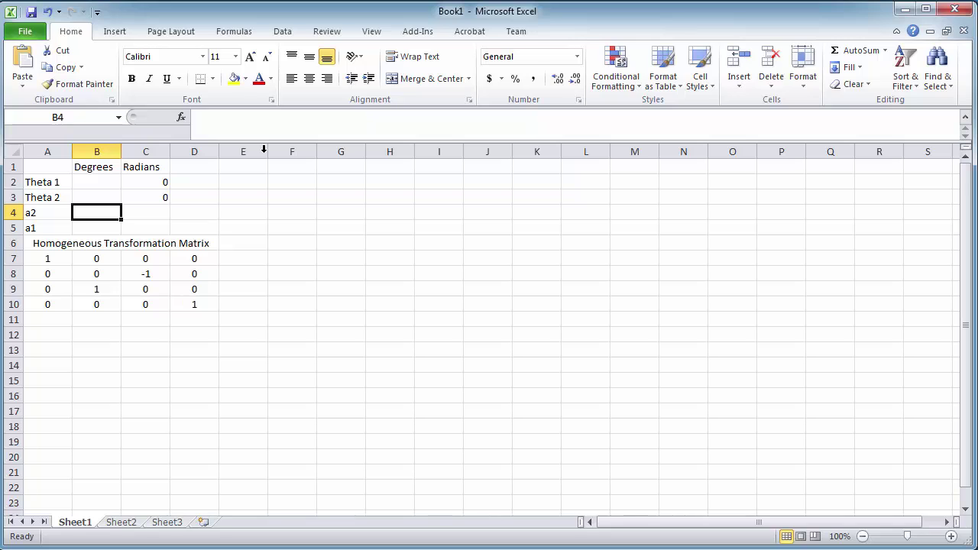
key("Right")
key("Right")
type("inches")
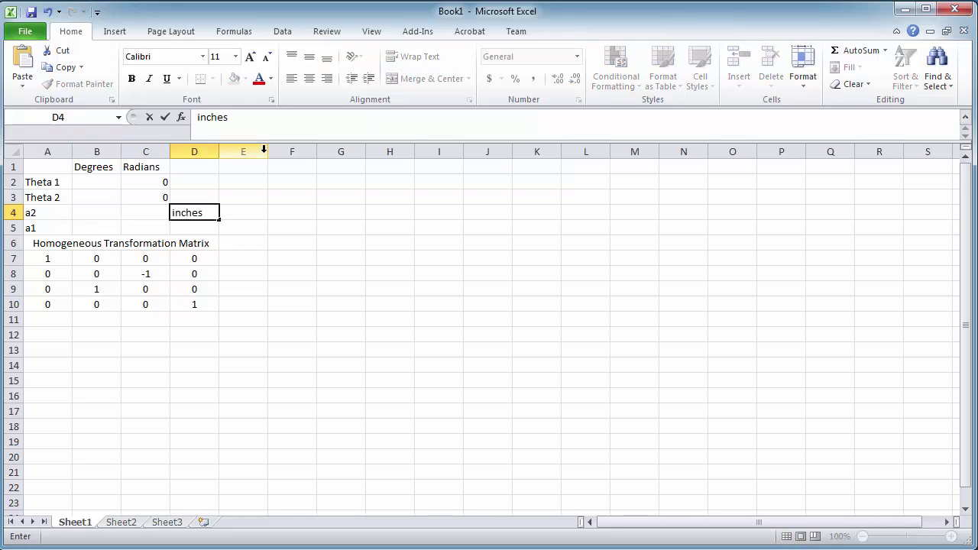
key("Return")
type("inches")
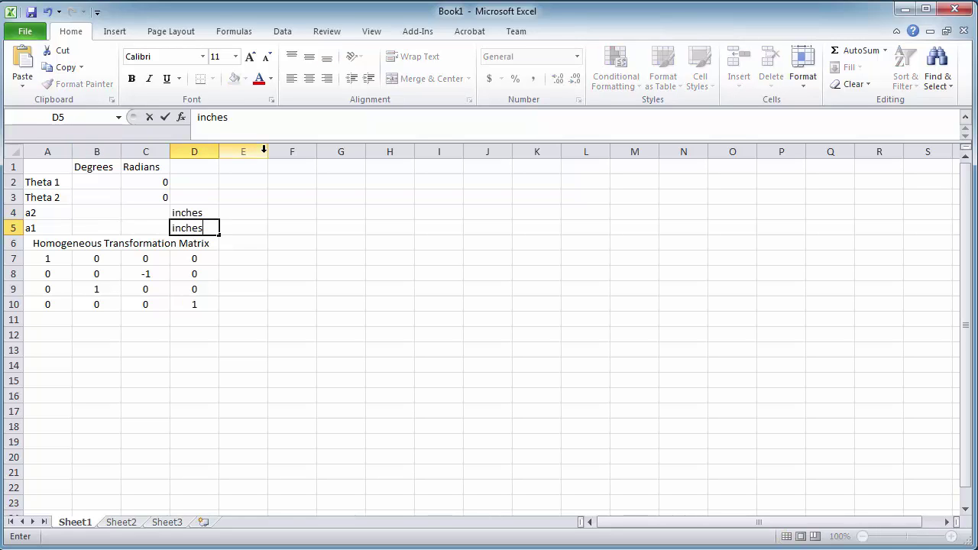
Set the link lengths, entering 12 for a1 in B5 and 6 for a2 in B4.
key("Left")
key("Left")
key("Up")
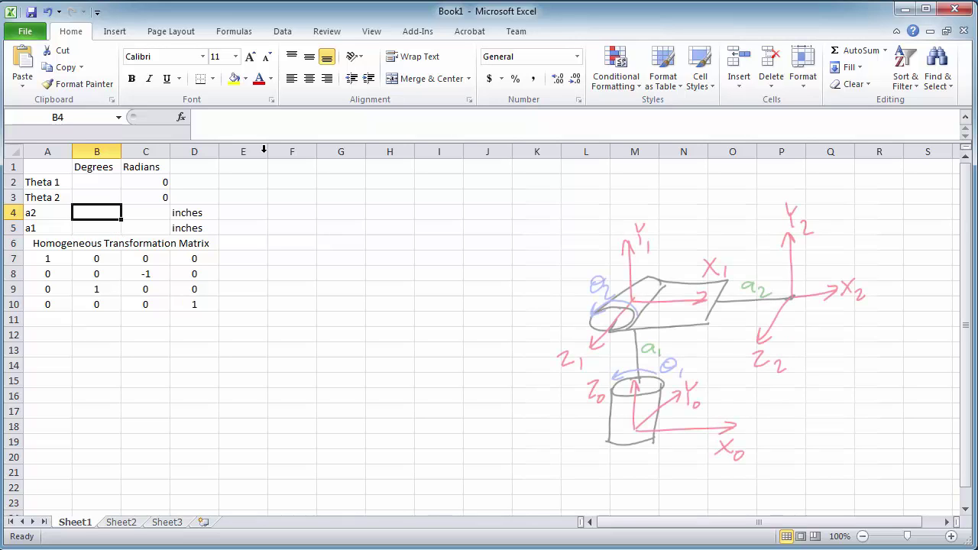
key("Down")
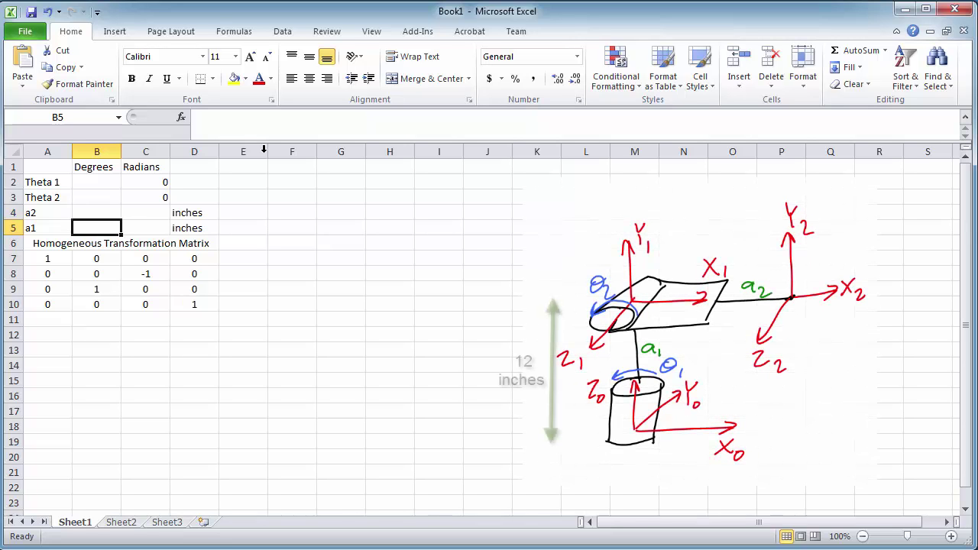
type("12")
key("Up")
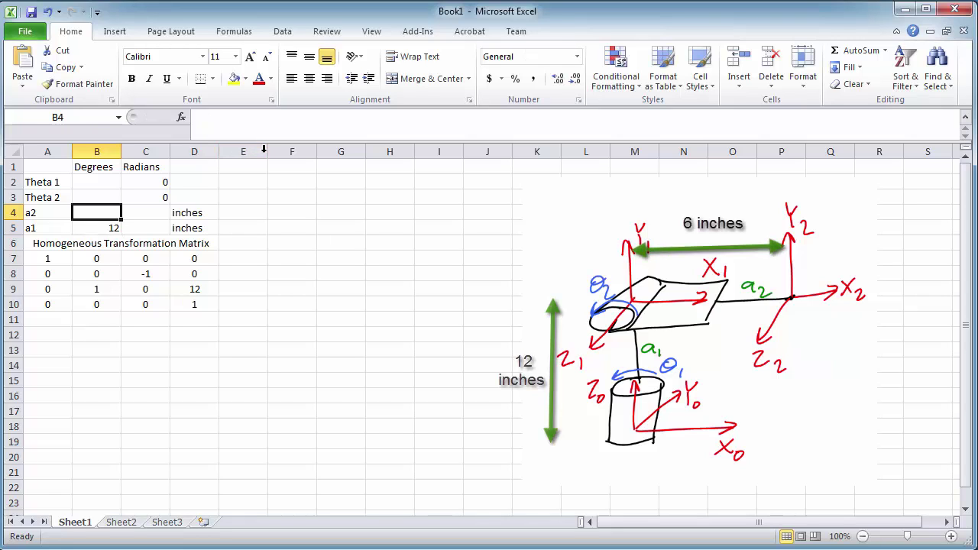
type("6")
key("Right")
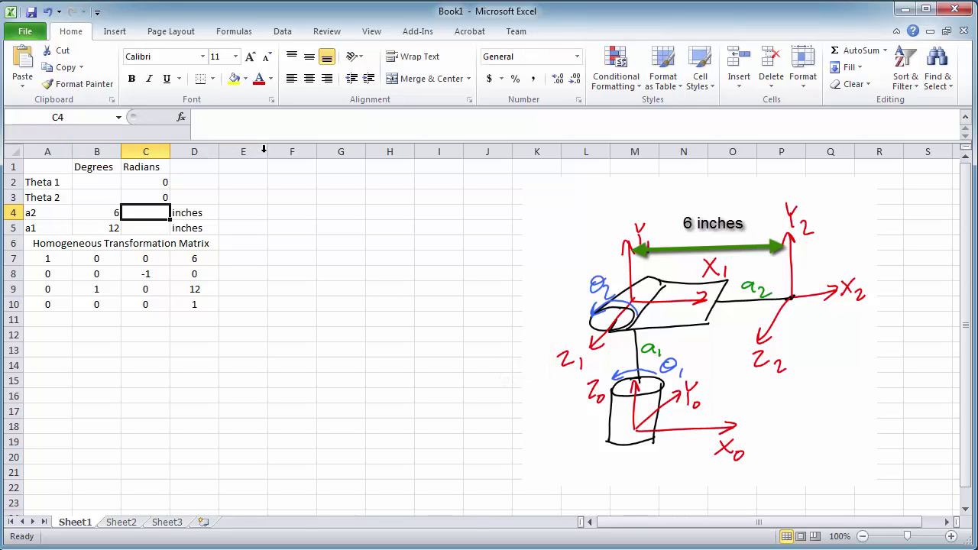
Label F7 Xposition beside the matrix and link G7 to the first-row translation element with =D7.
key("Right")
key("Right")
key("Down")
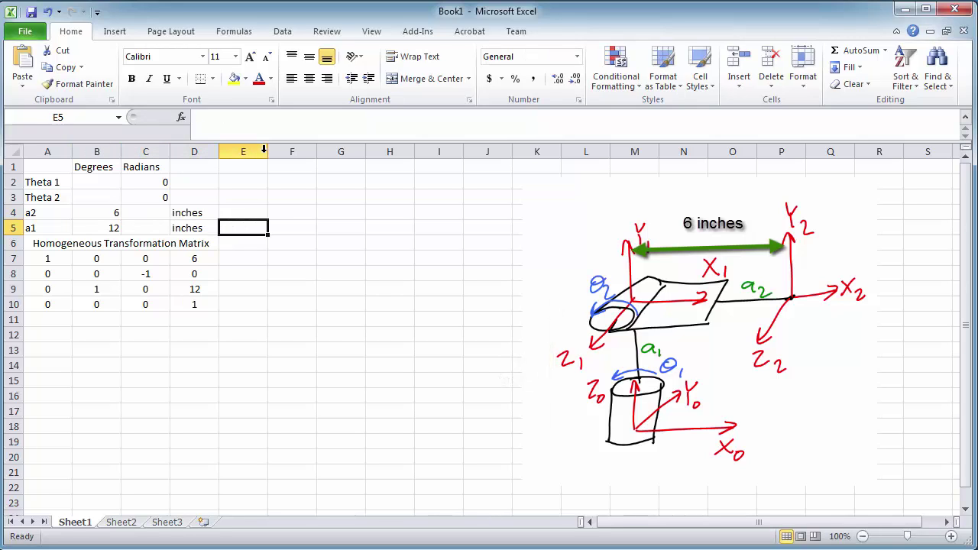
key("Down")
key("Down")
key("Right")
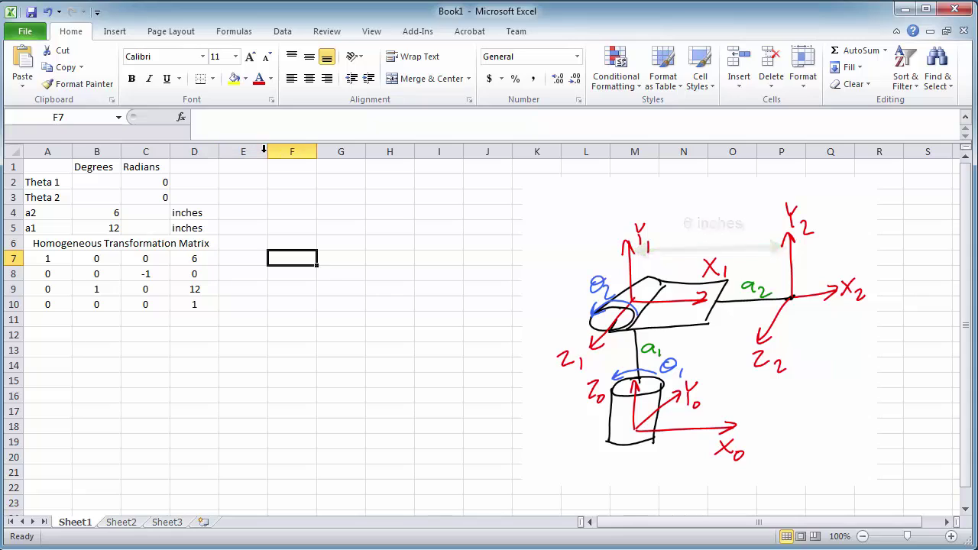
type("Xp")
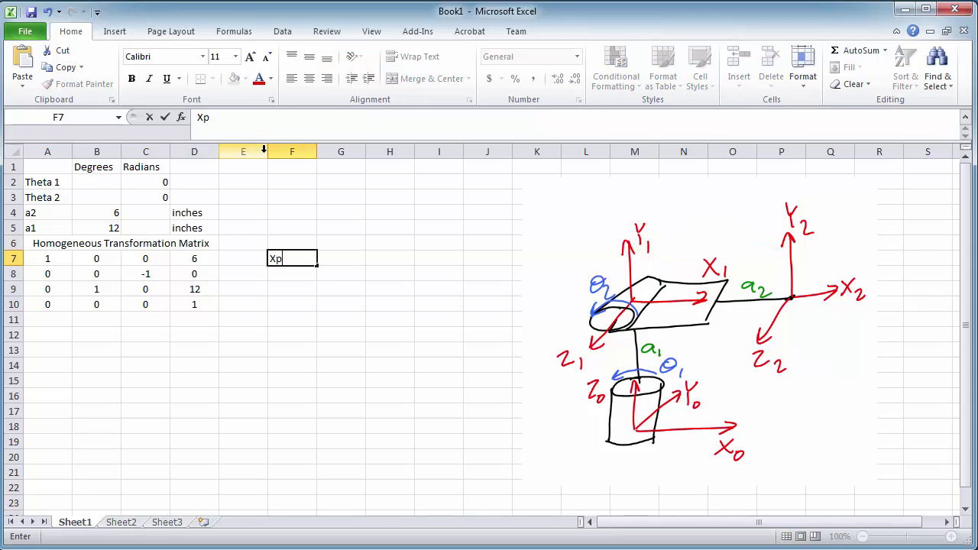
type("osition")
key("Tab")
type("=")
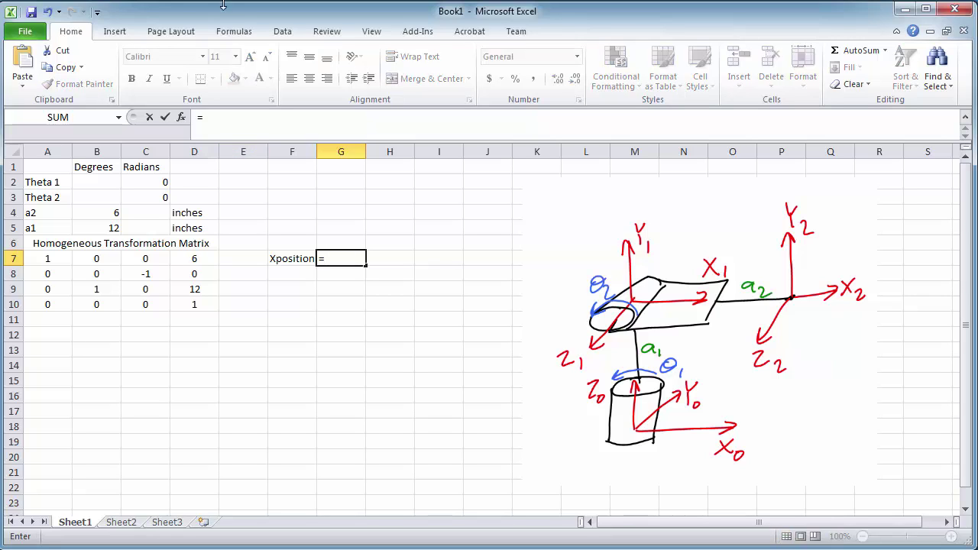
left_click(195, 261)
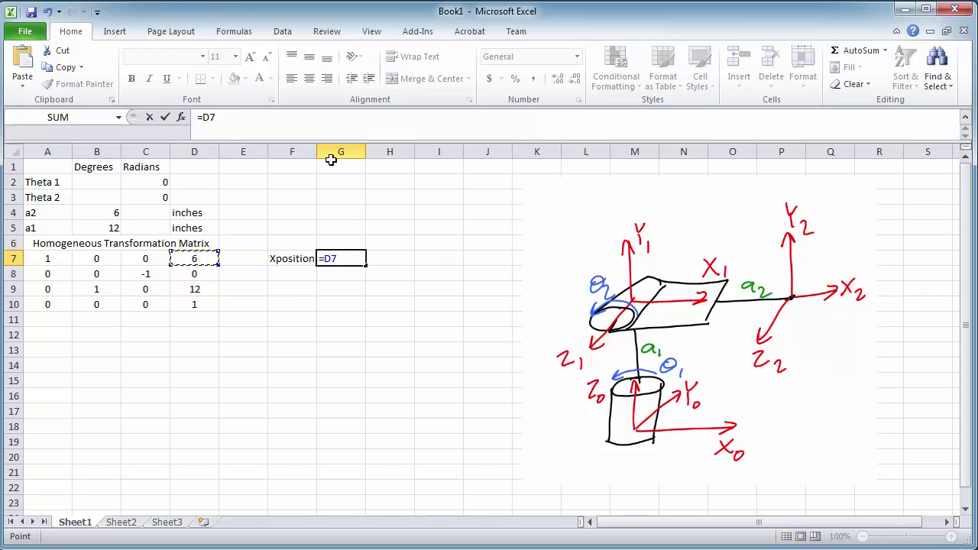
key("Return")
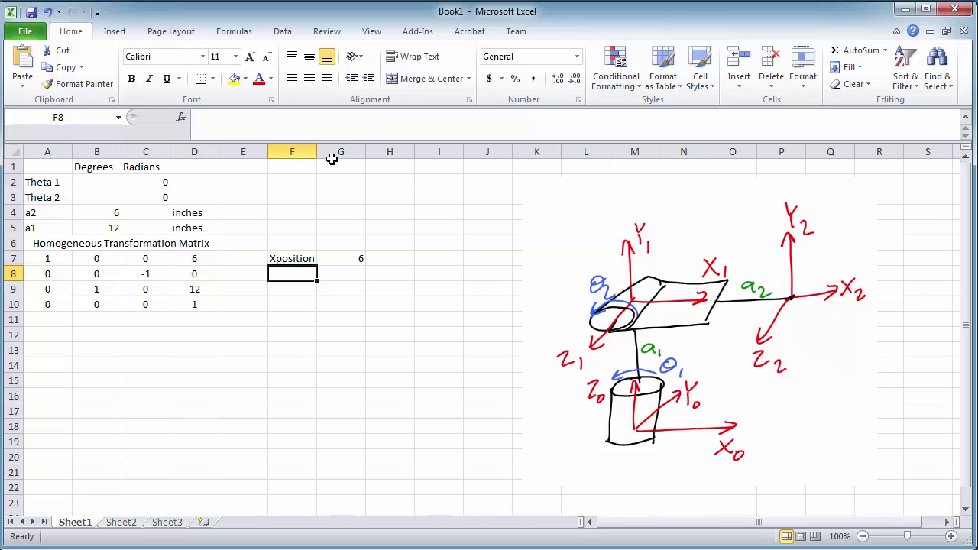
Label F8 Yposition and link G8 to the second-row translation element with =D8.
type("Yposition")
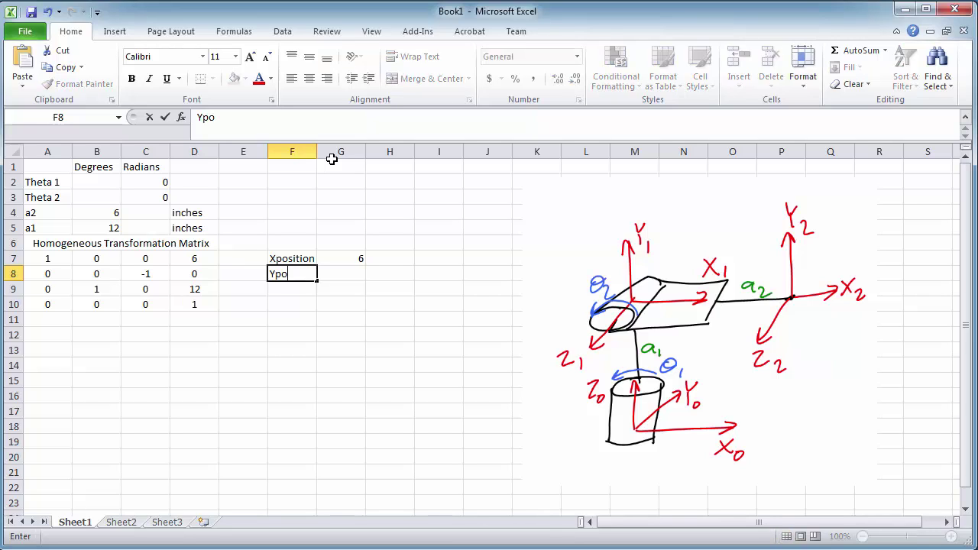
key("Tab")
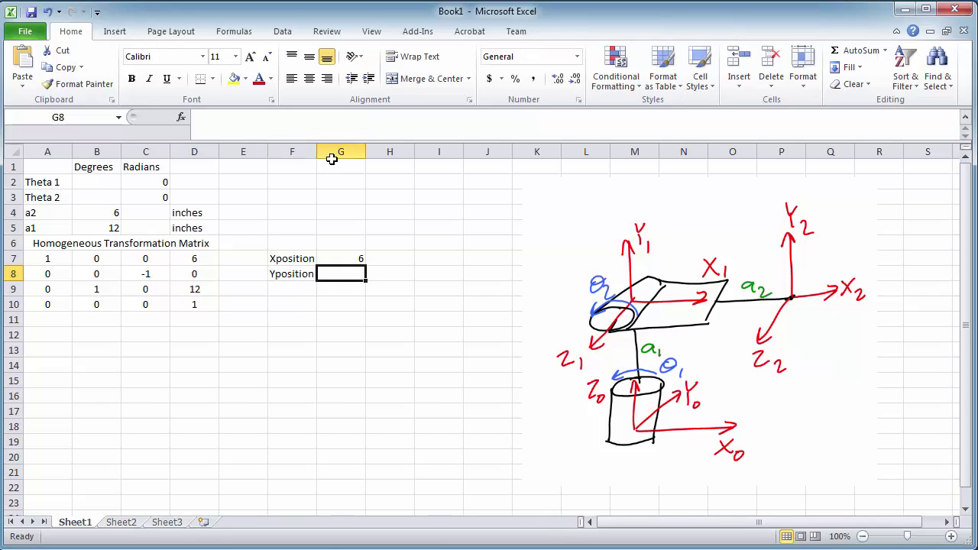
type("=")
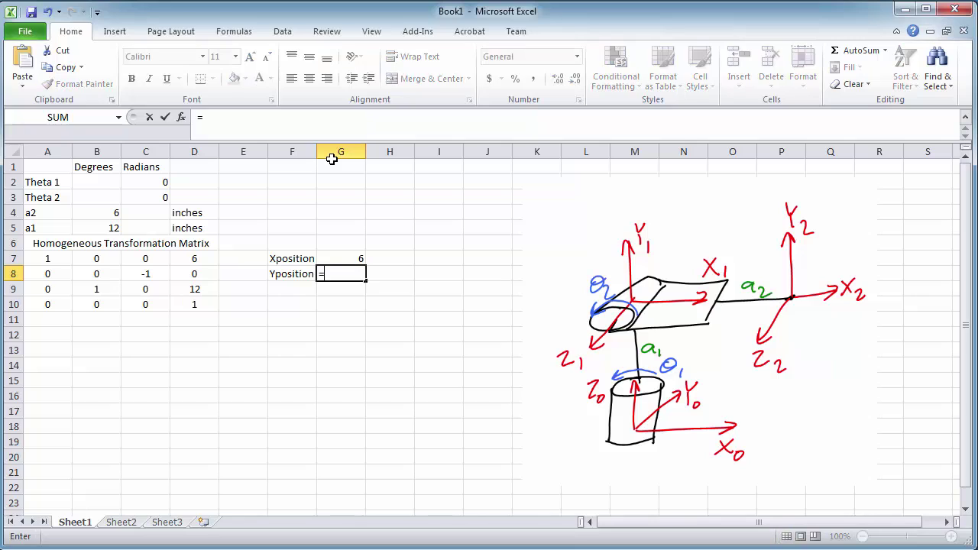
left_click(208, 274)
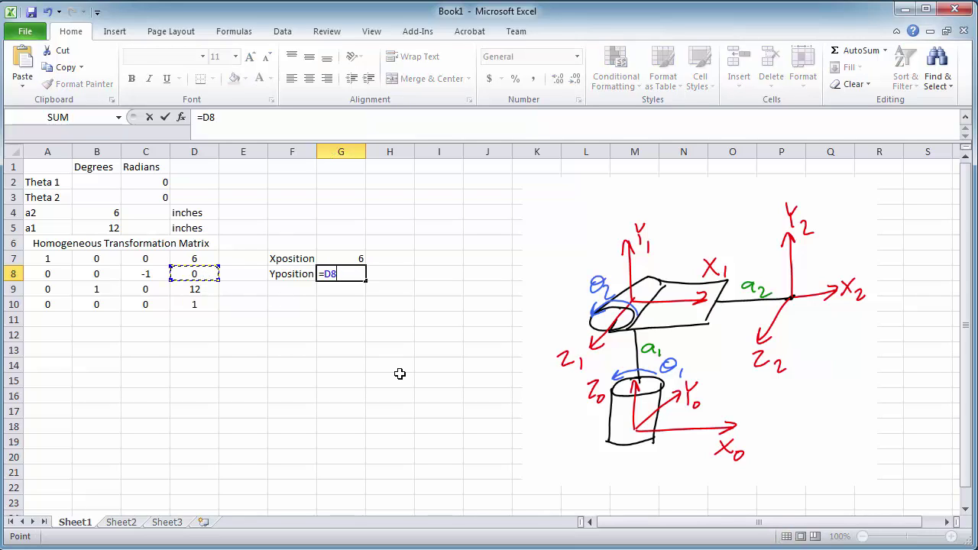
key("Return")
Label F9 Zposition, link G9 to the third-row translation element with =D9, and check the Z and X position cells.
key("Left")
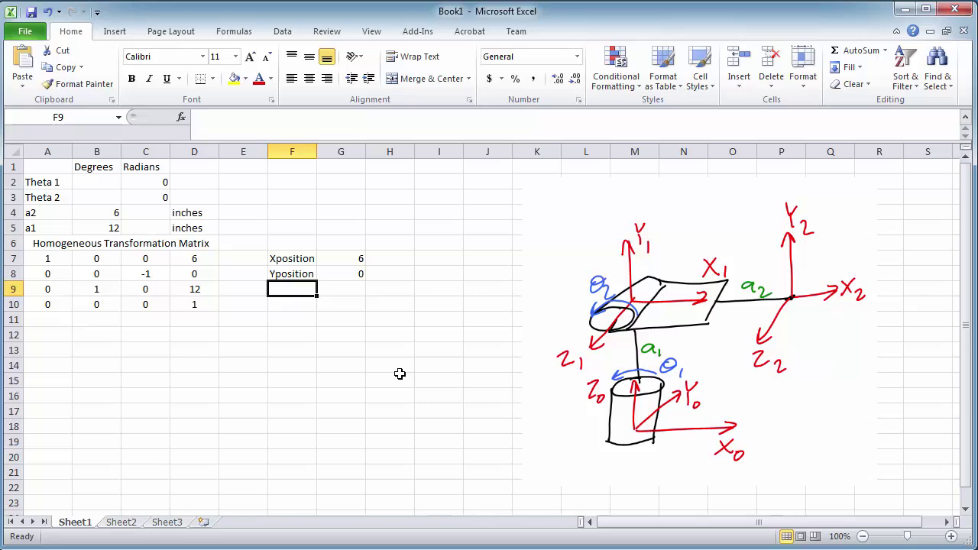
type("Zposition")
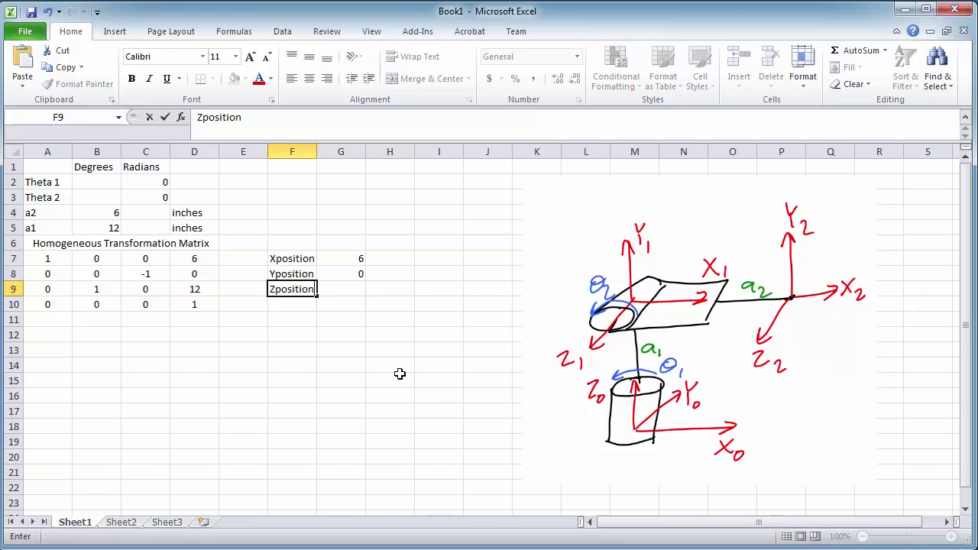
key("Tab")
type("=")
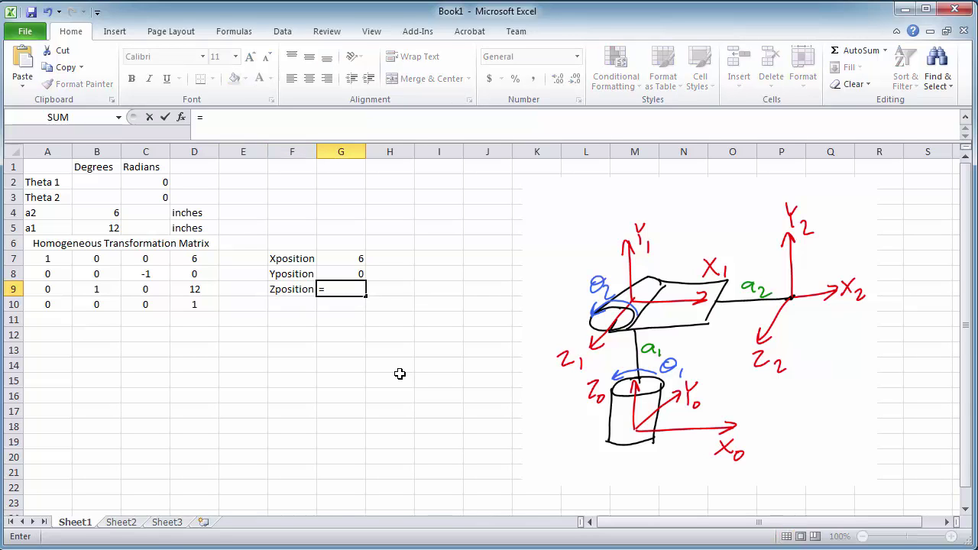
left_click(197, 290)
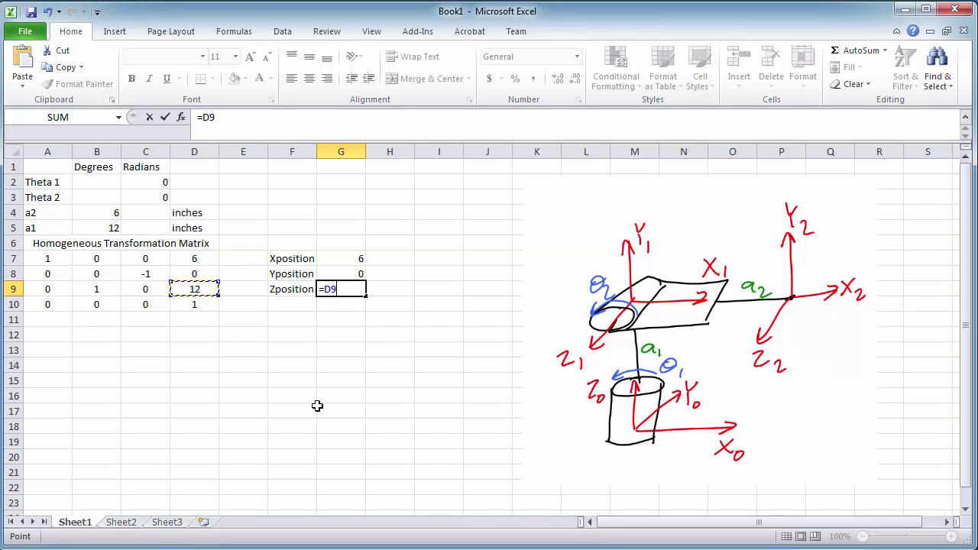
key("Return")
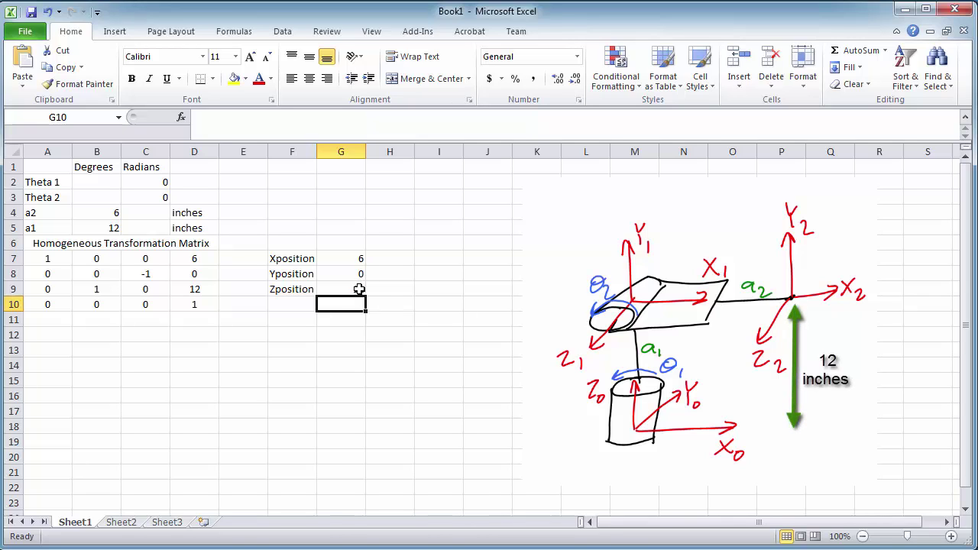
left_click(360, 289)
left_click(360, 257)
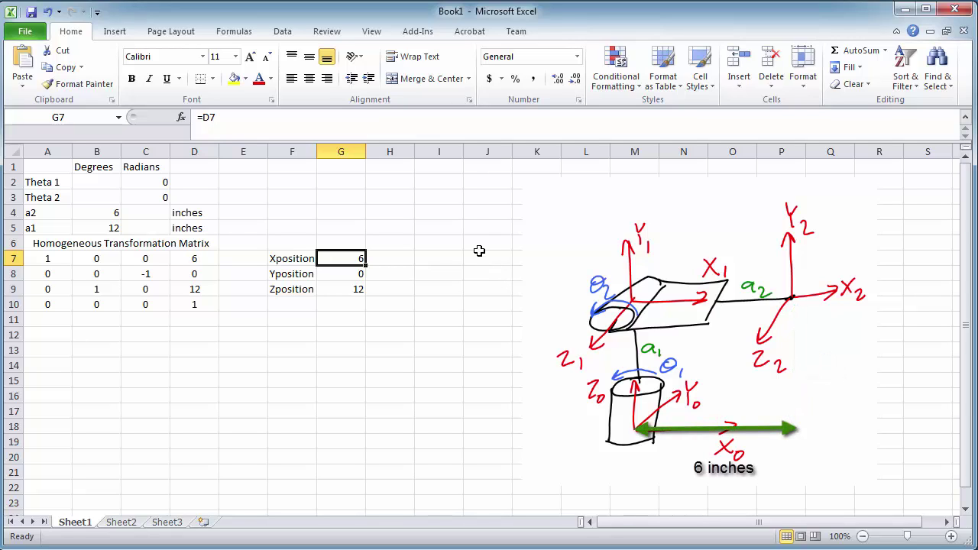
Enter 0 degrees for Theta 1 in B2 and for Theta 2 in B3.
left_click(105, 183)
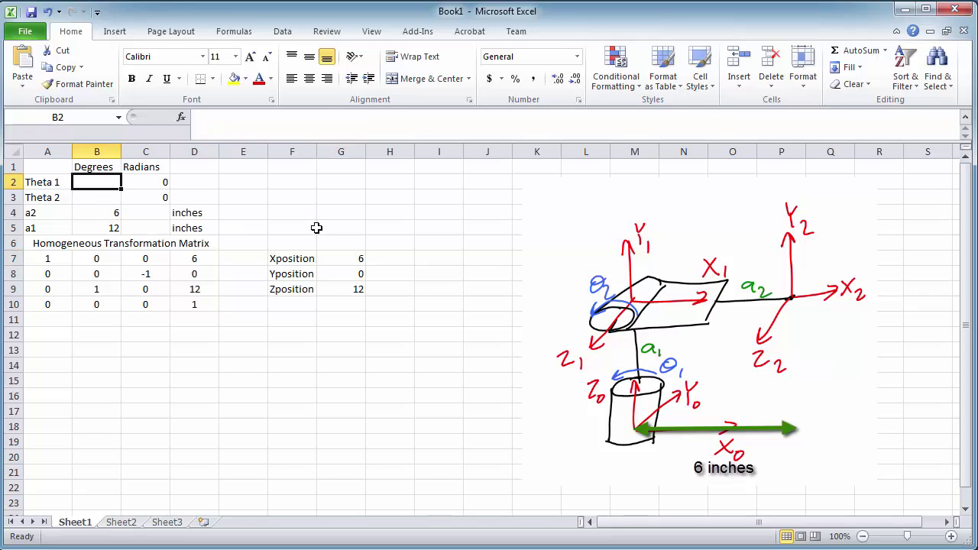
type("0")
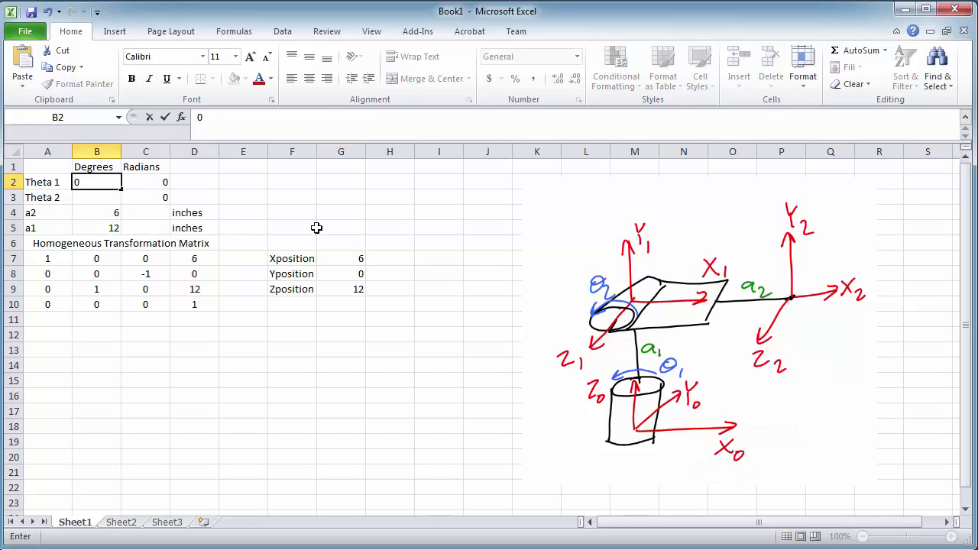
key("Return")
type("0")
key("Return")
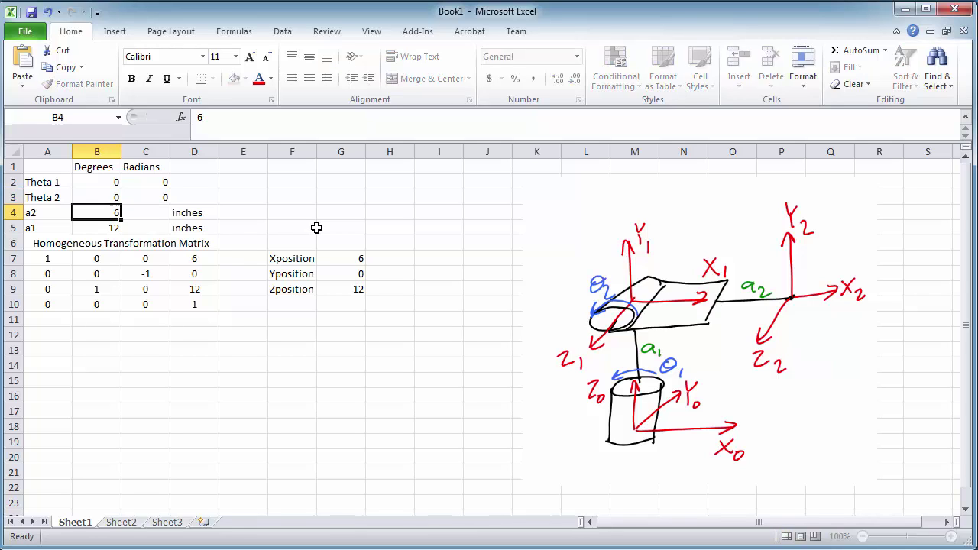
Set Theta 1 in B2 to 90 degrees and check the X, Y and Z positions in G7 to G9.
key("Up")
key("Up")
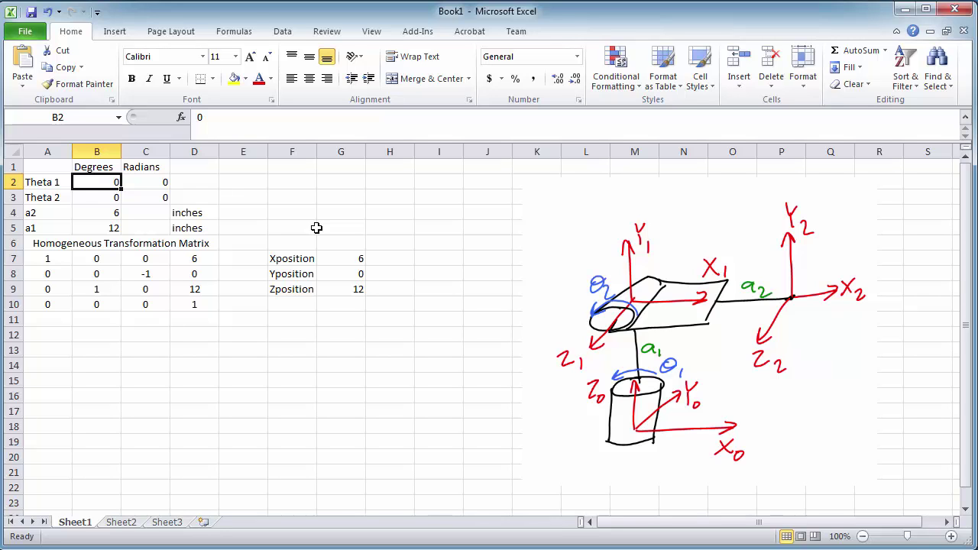
type("90")
key("Return")
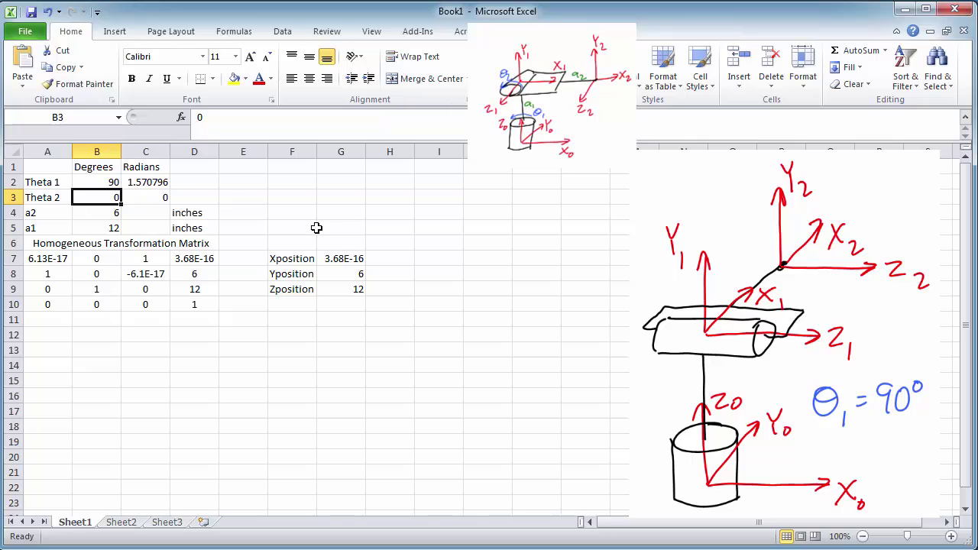
left_click(357, 259)
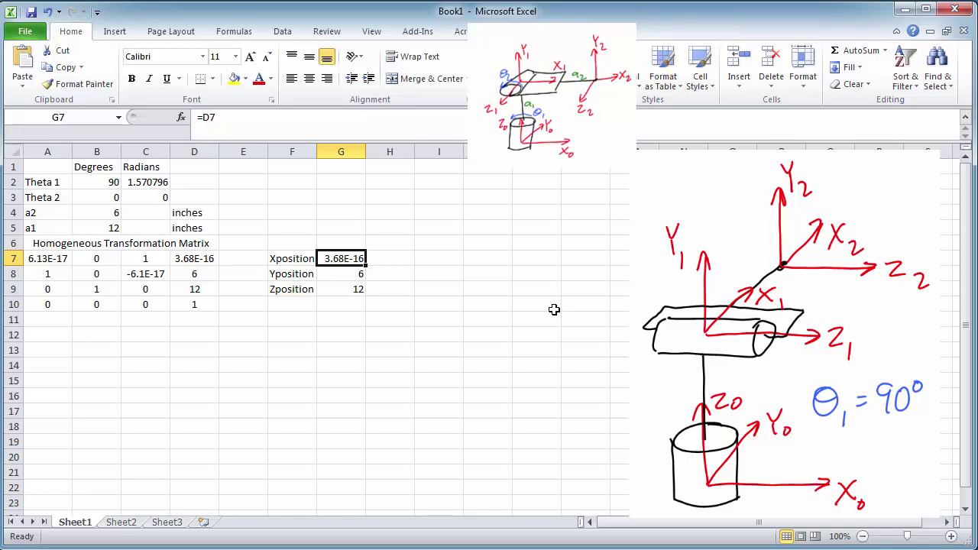
key("Down")
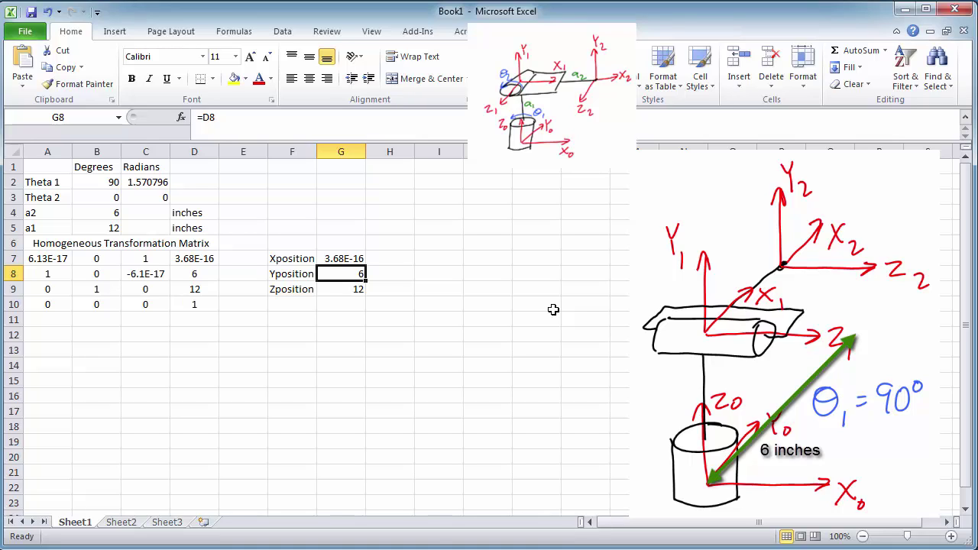
key("Down")
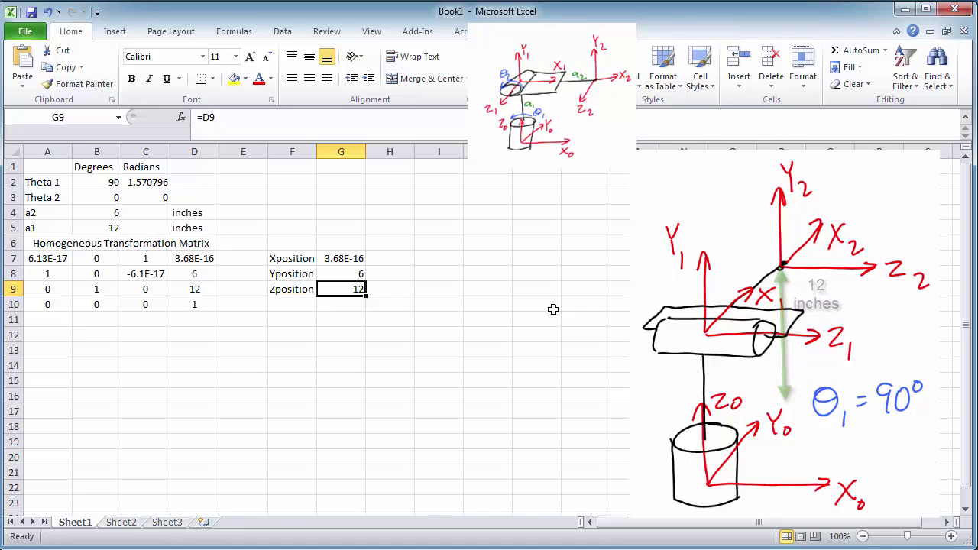
Set Theta 2 in B3 to 90 degrees and check each of the three position cells in G7 to G9.
key("Left")
key("Left")
key("Left")
key("Left")
key("Left")
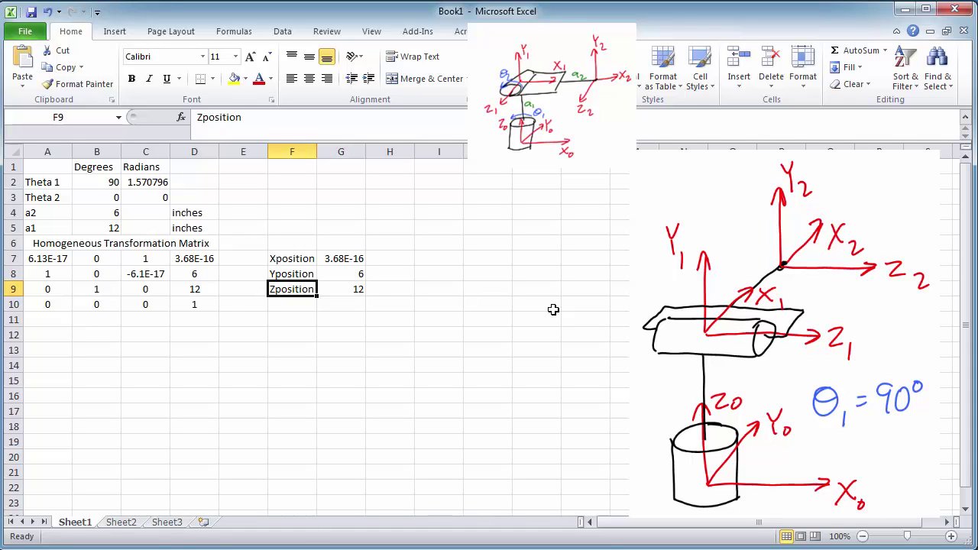
key("Up")
key("Up")
key("Up")
key("Up")
key("Up")
key("Up")
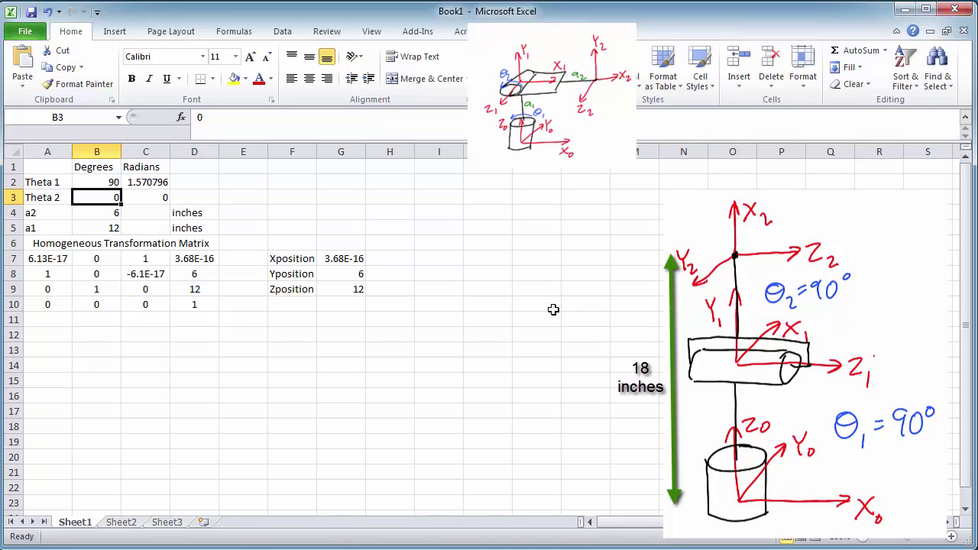
type("90")
key("Return")
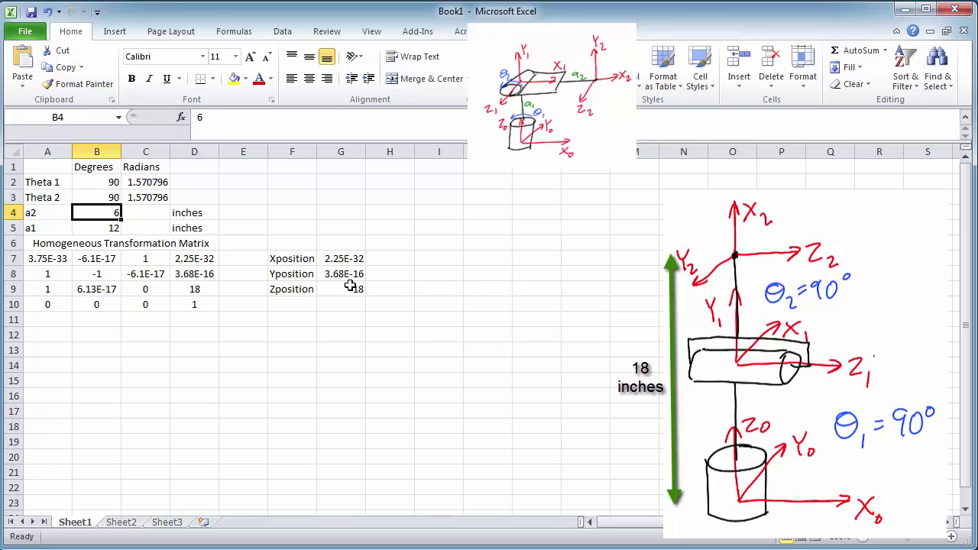
left_click(353, 260)
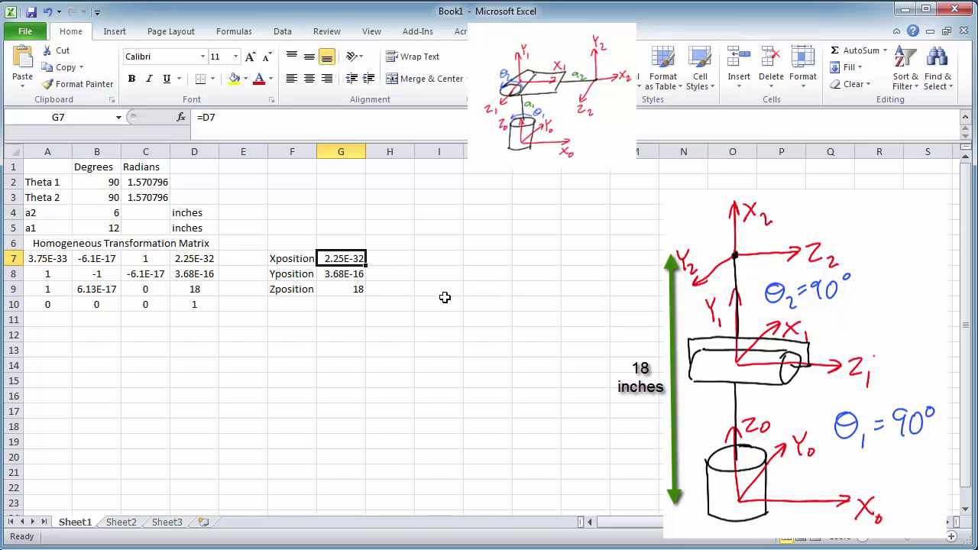
left_click(356, 275)
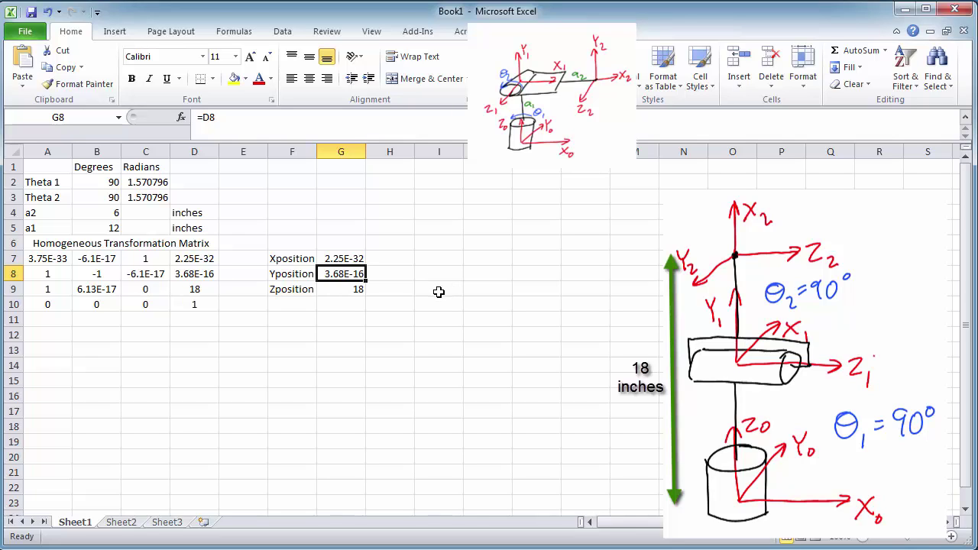
left_click(358, 290)
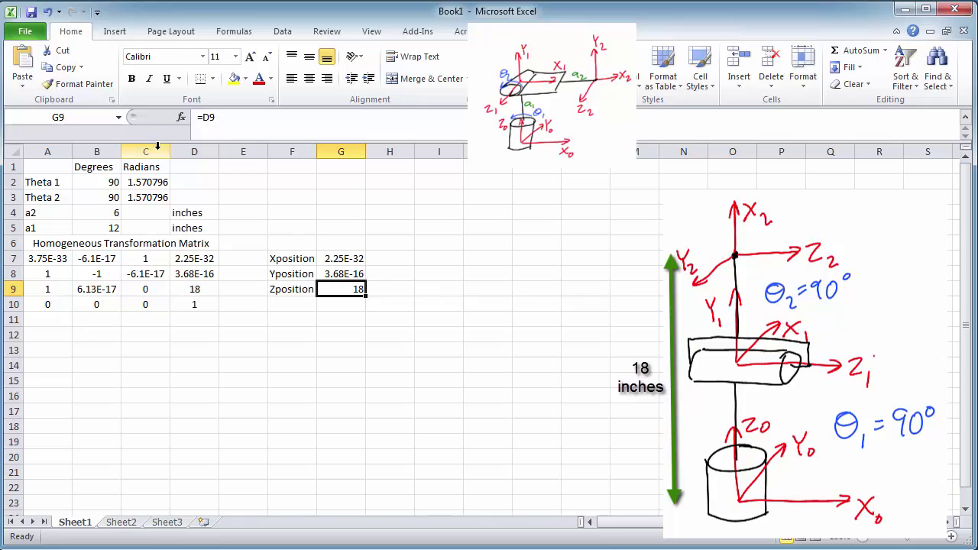
Set the a2 link length in B4 to 18, then return to the Theta 2 angle in B3.
left_click(116, 196)
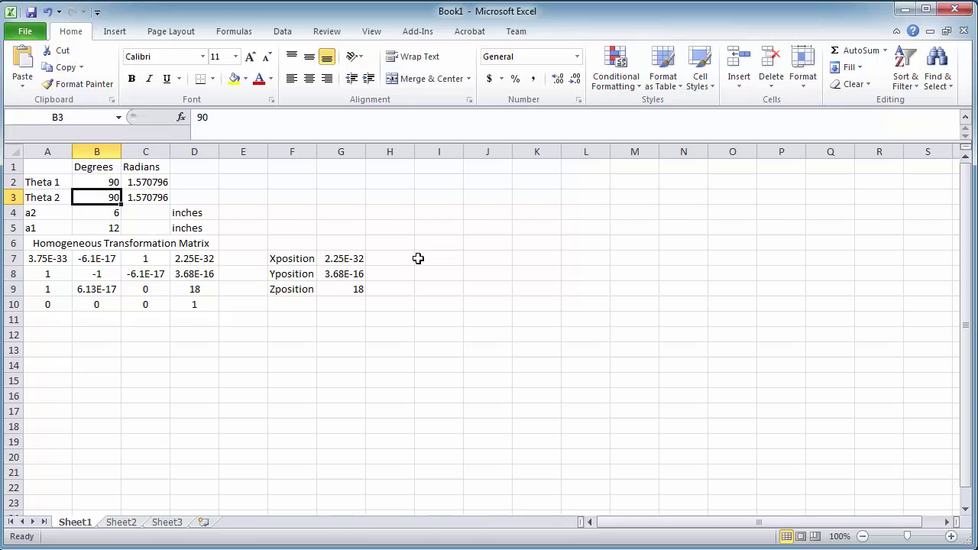
key("Down")
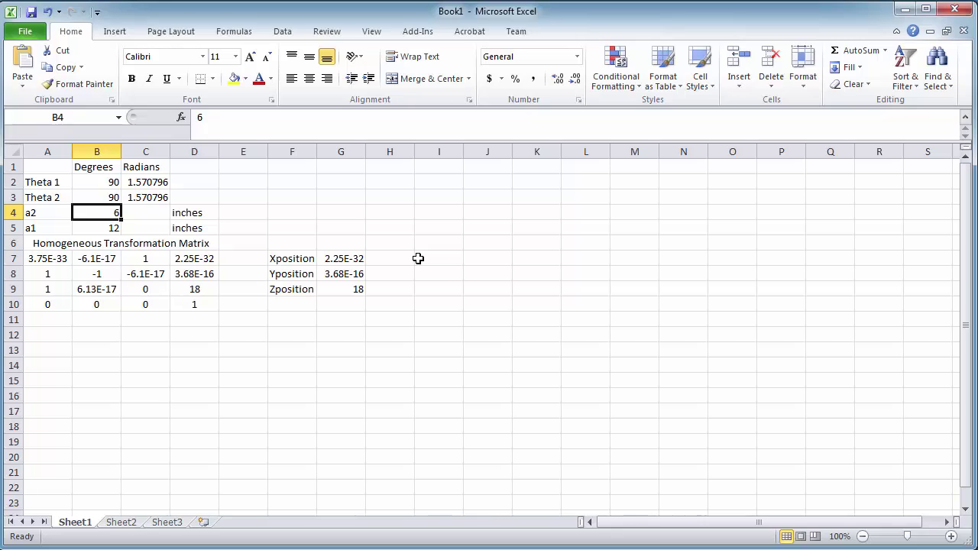
type("18")
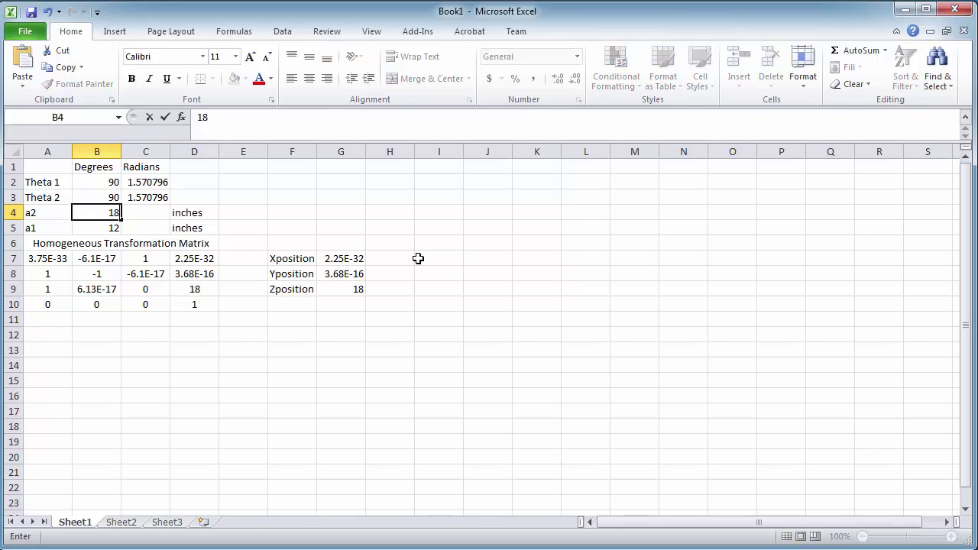
key("Tab")
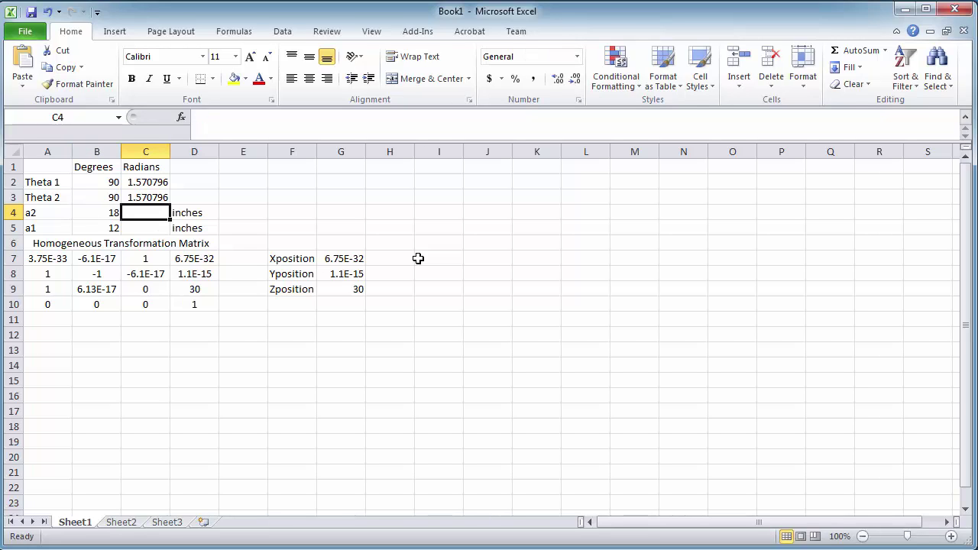
key("Left")
key("Up")
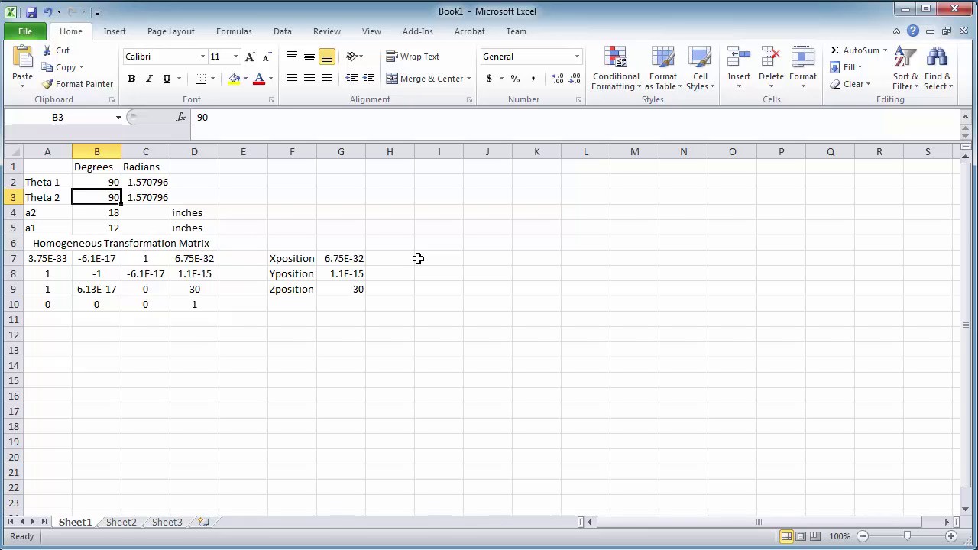
Set Theta 2 in B3 to 0 degrees and check the Z position in G9.
type("0")
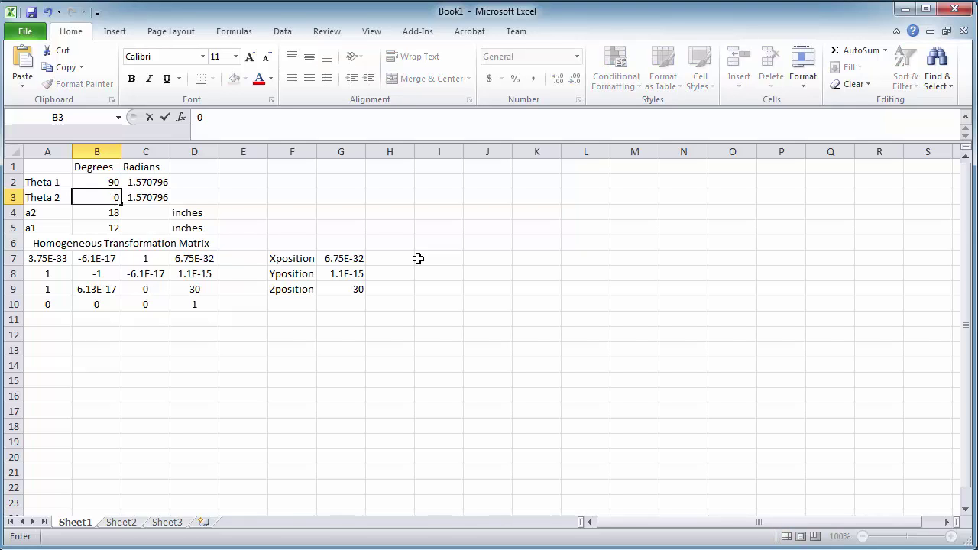
key("Return")
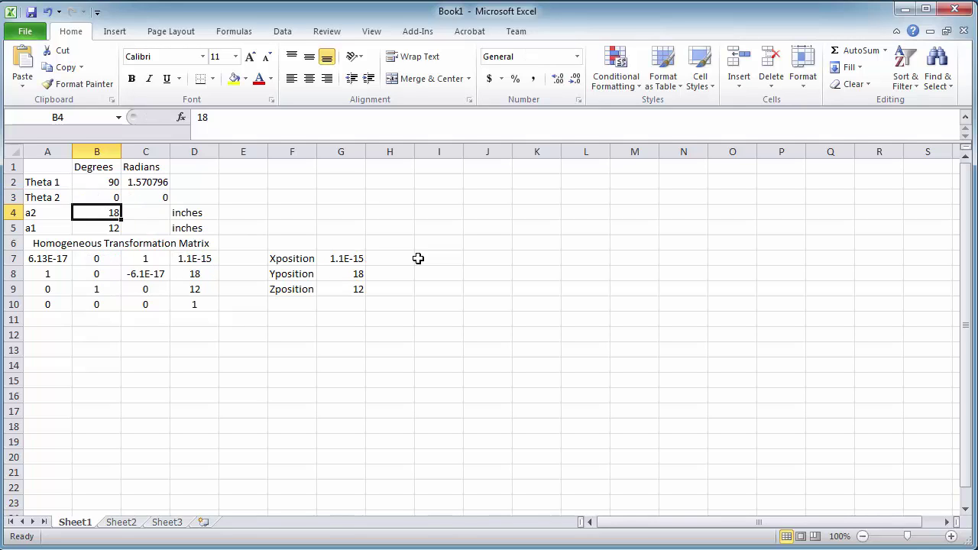
key("Up")
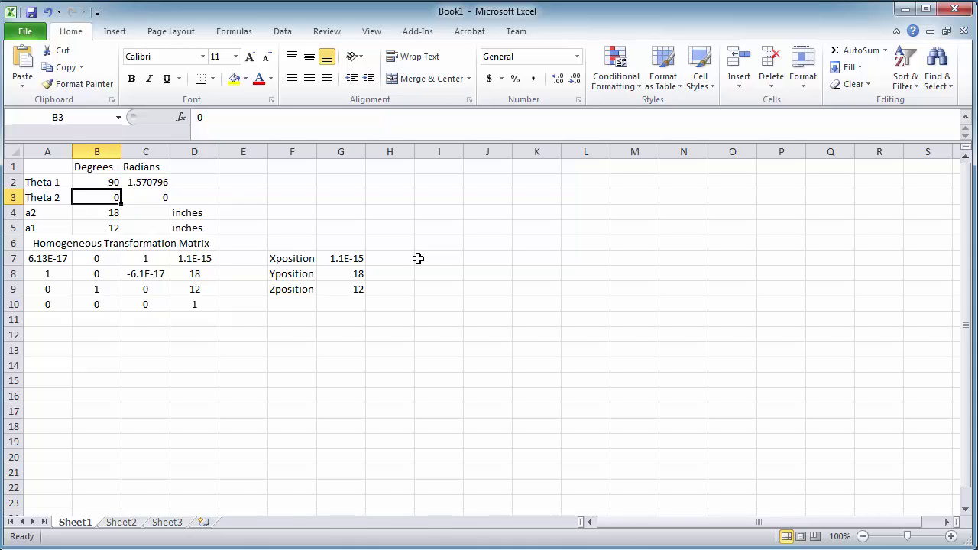
left_click(333, 289)
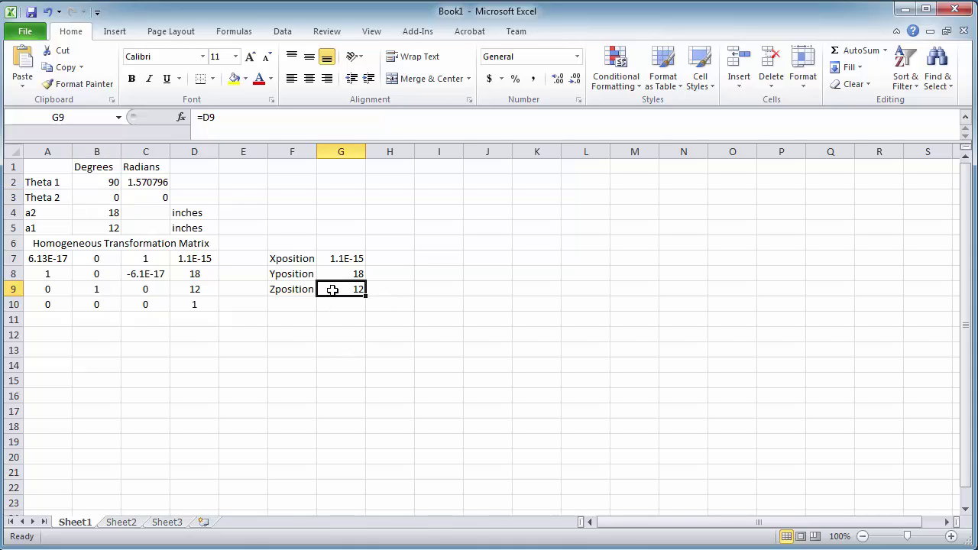
Set Theta 2 in B3 to -20 degrees and check the Z position in G9.
left_click(118, 197)
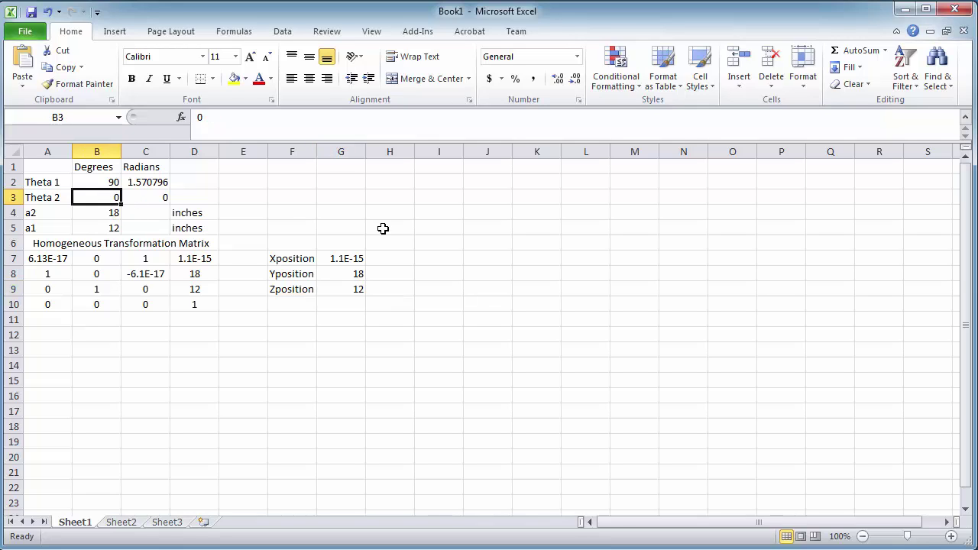
type("-20")
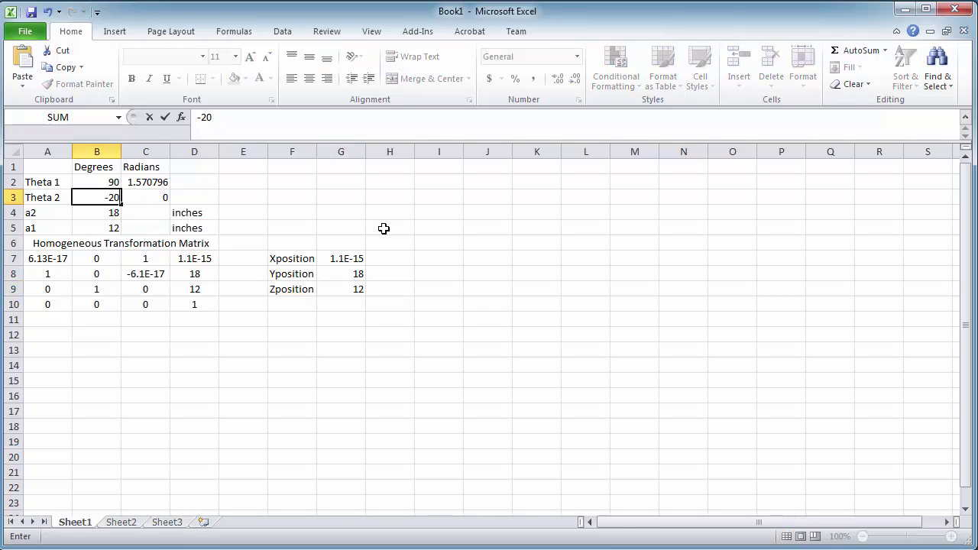
key("Return")
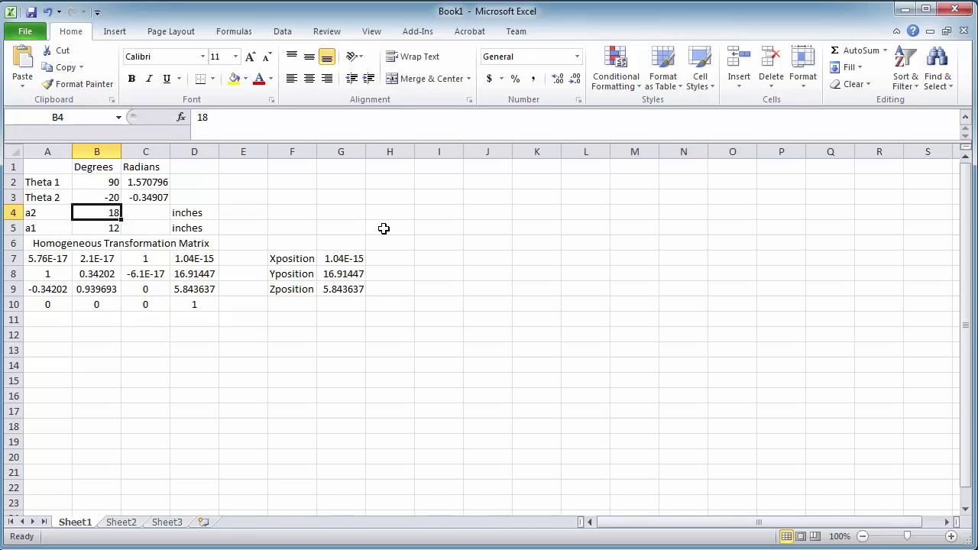
key("Up")
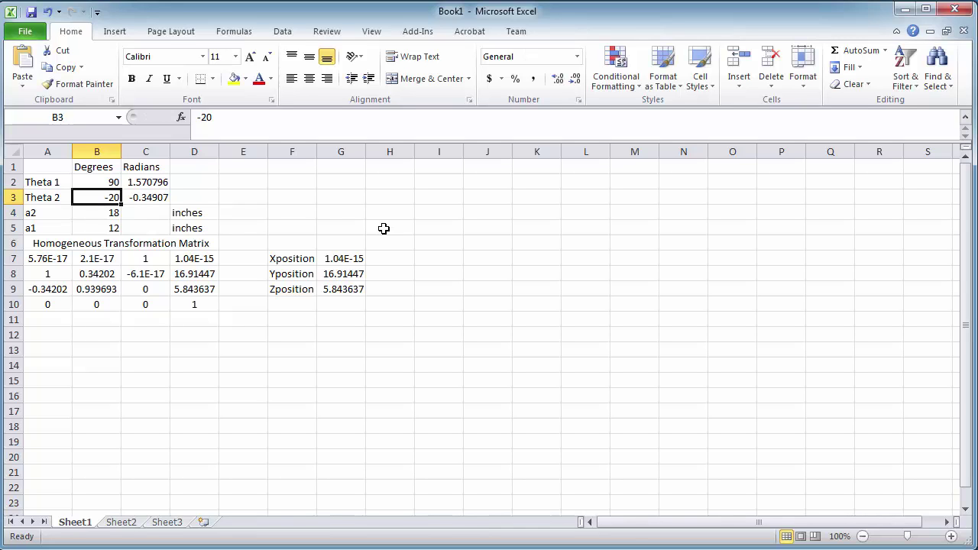
left_click(350, 289)
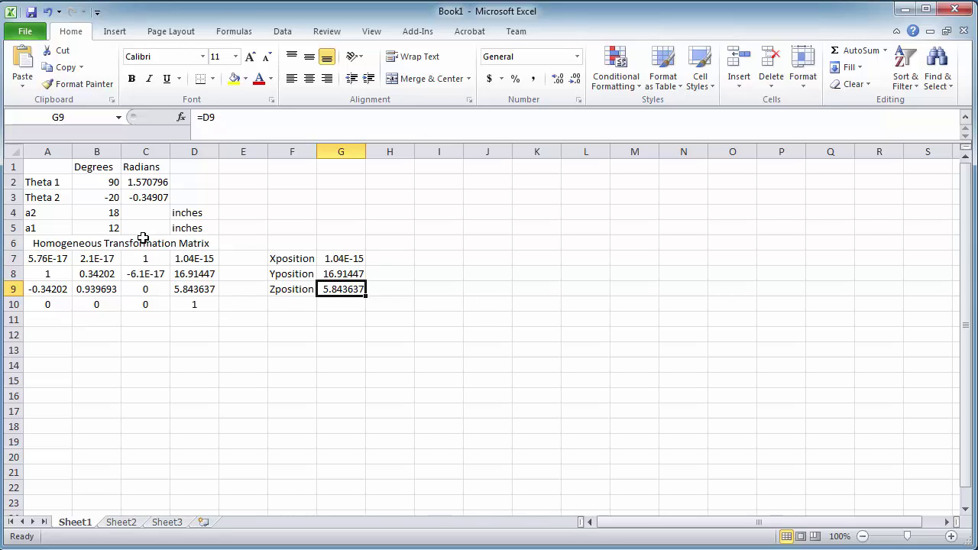
Set Theta 2 in B3 to -30 degrees and check the Z position in G9.
left_click(114, 200)
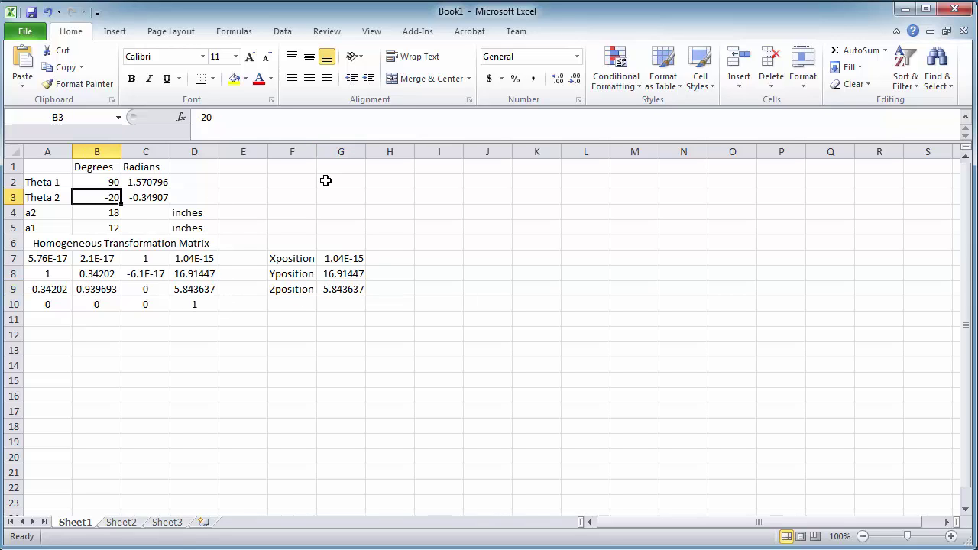
type("-30")
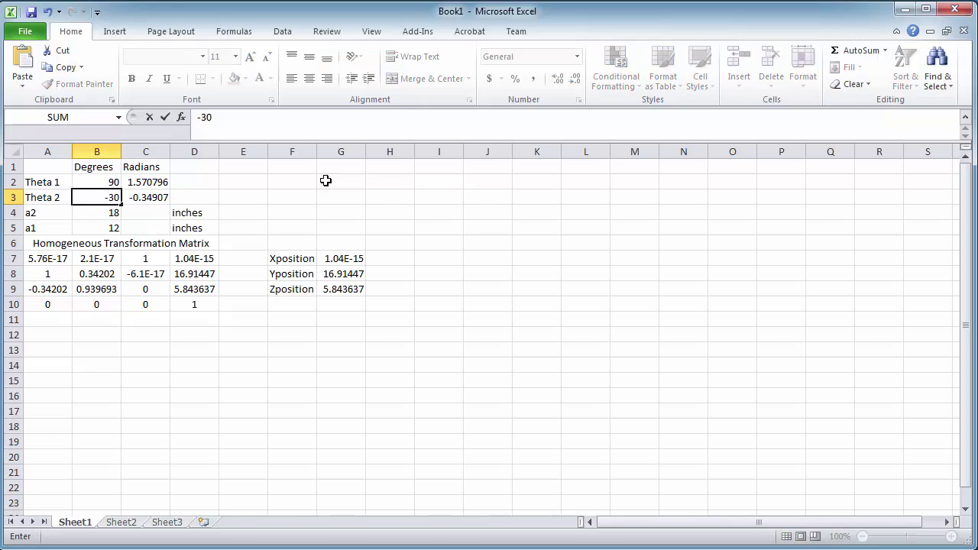
key("Return")
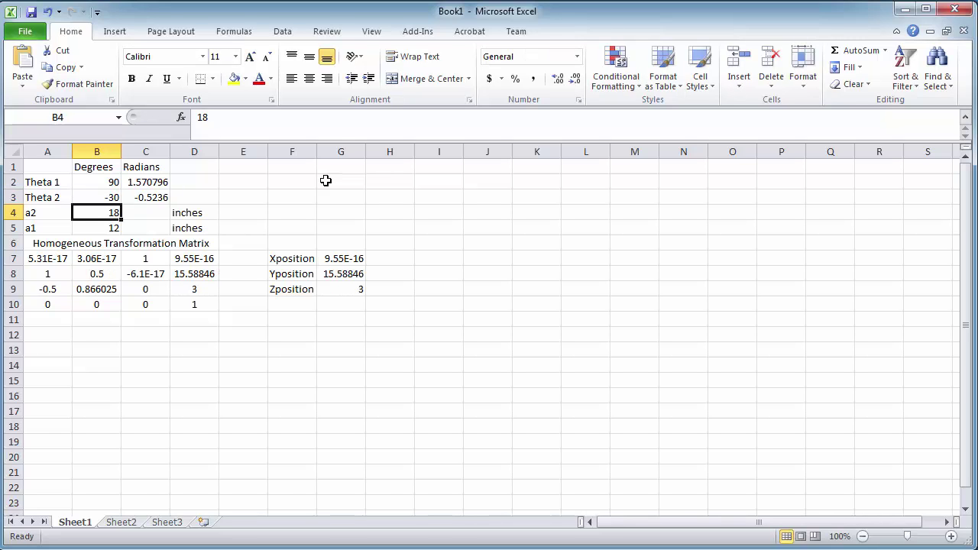
key("Up")
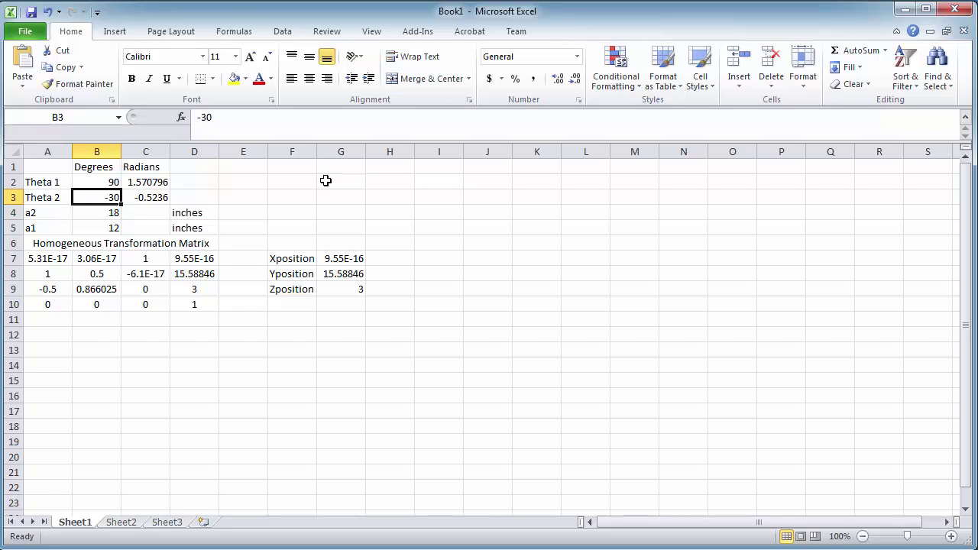
left_click(351, 291)
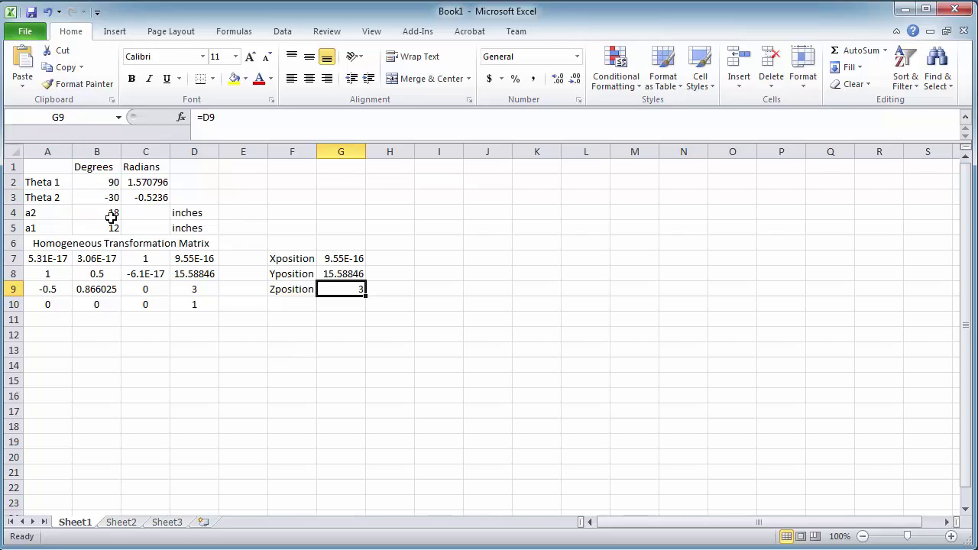
Set the Theta 2 joint angle in B3 to -40 degrees to test the resulting position.
left_click(86, 196)
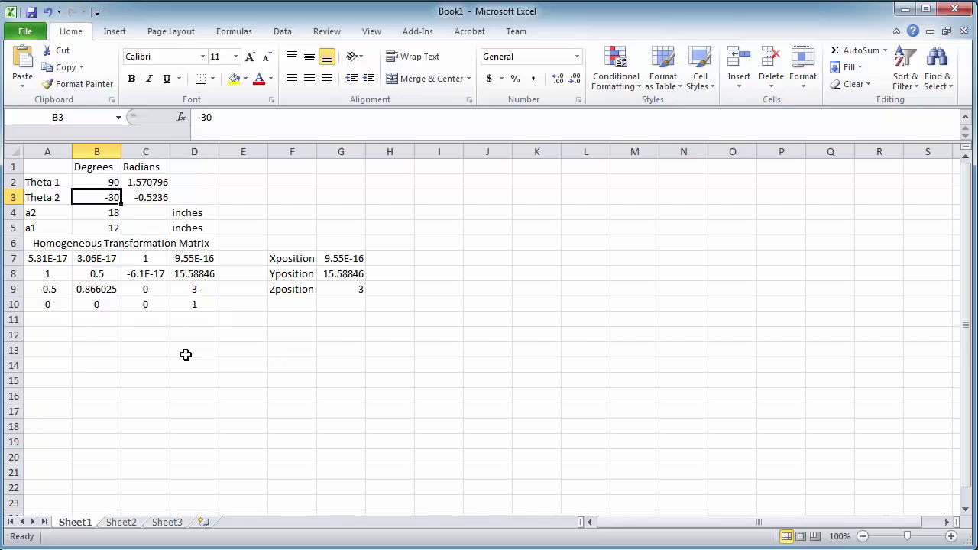
type("-40")
key("Return")
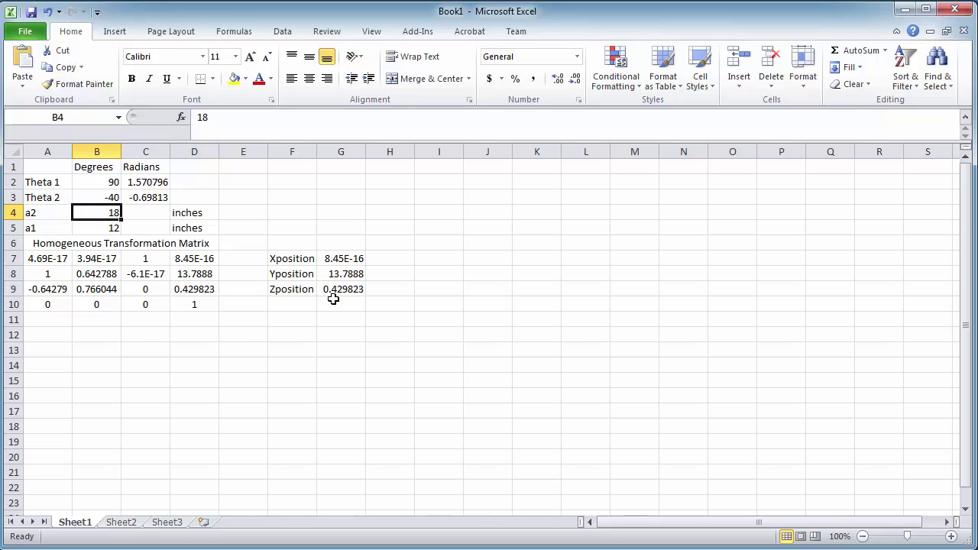
Set Theta 2 in B3 to -50 degrees, and check the Z position in G9 and the matrix formula in D7.
left_click(116, 199)
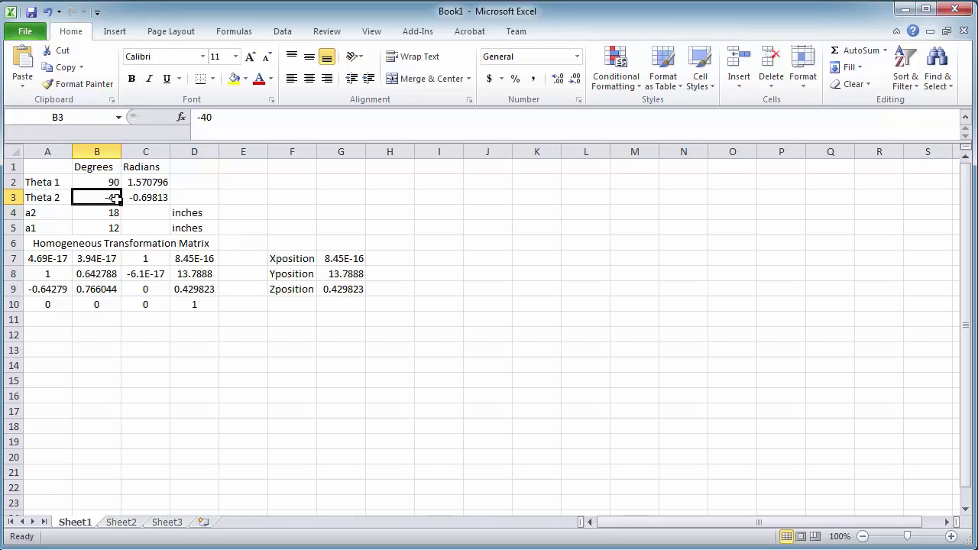
type("-50")
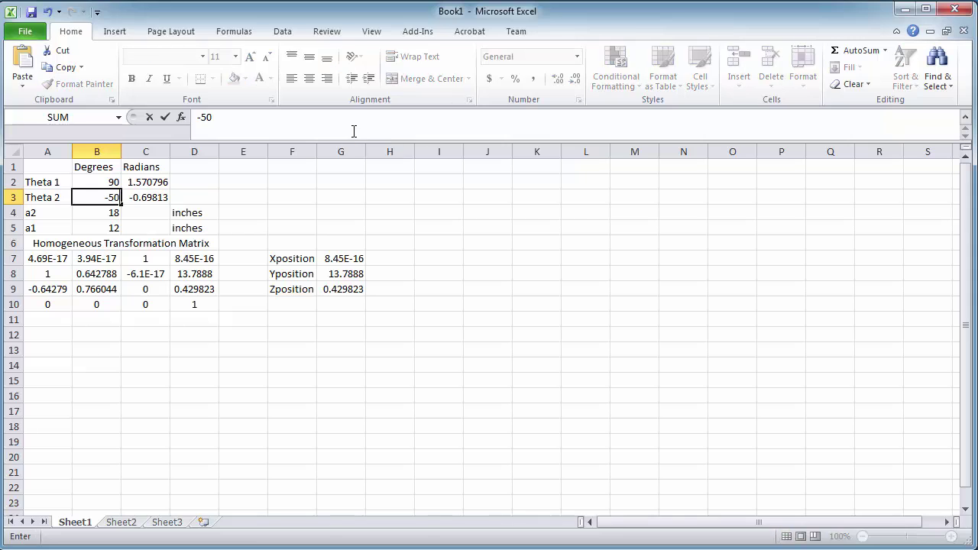
key("Return")
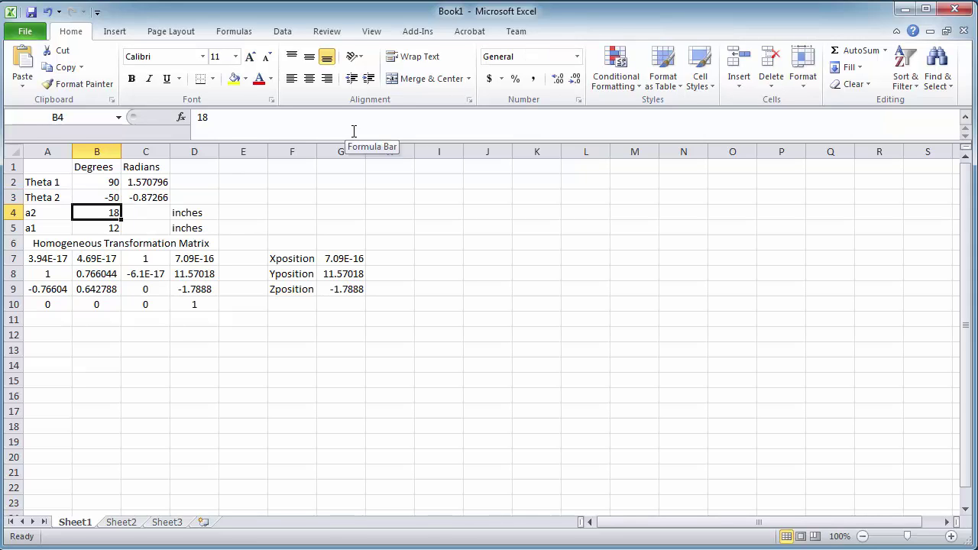
left_click(360, 290)
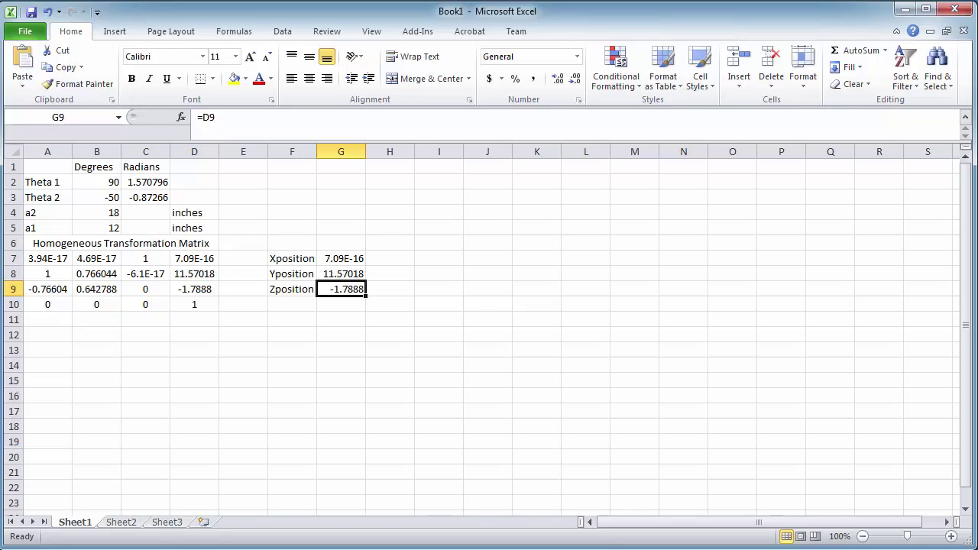
left_click(197, 260)
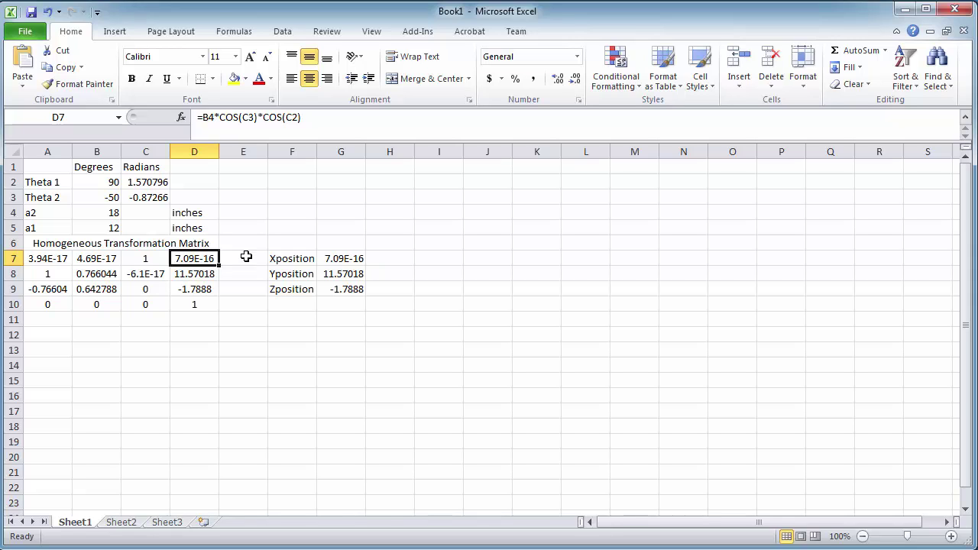
left_click(246, 258)
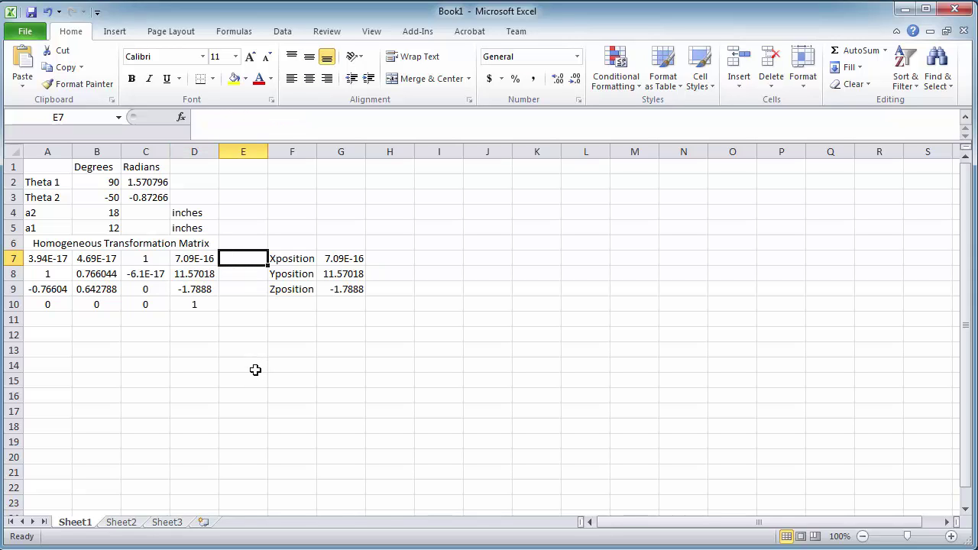